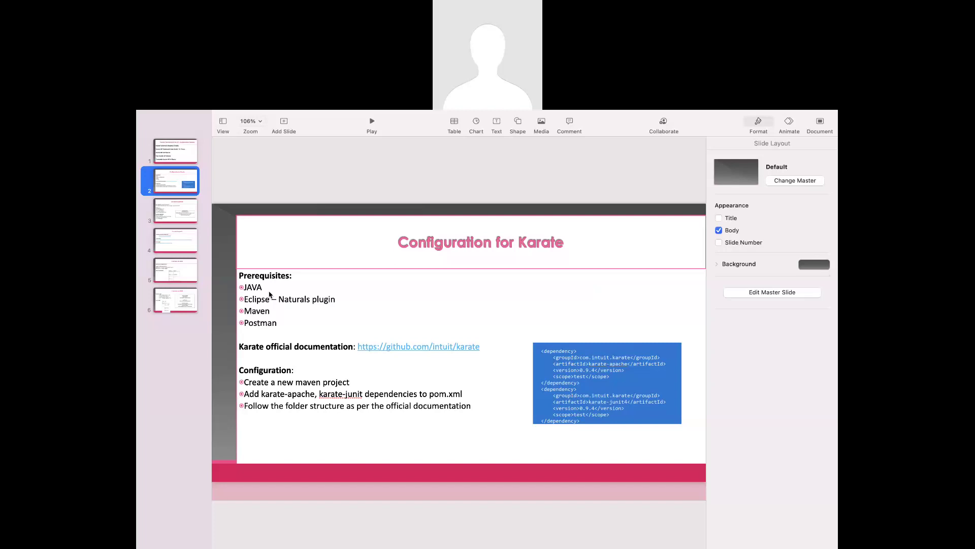
- Switch to Chrome, search Google for "jdk free fownload" and open Oracle's Java Downloads page
key("ctrl+Left")
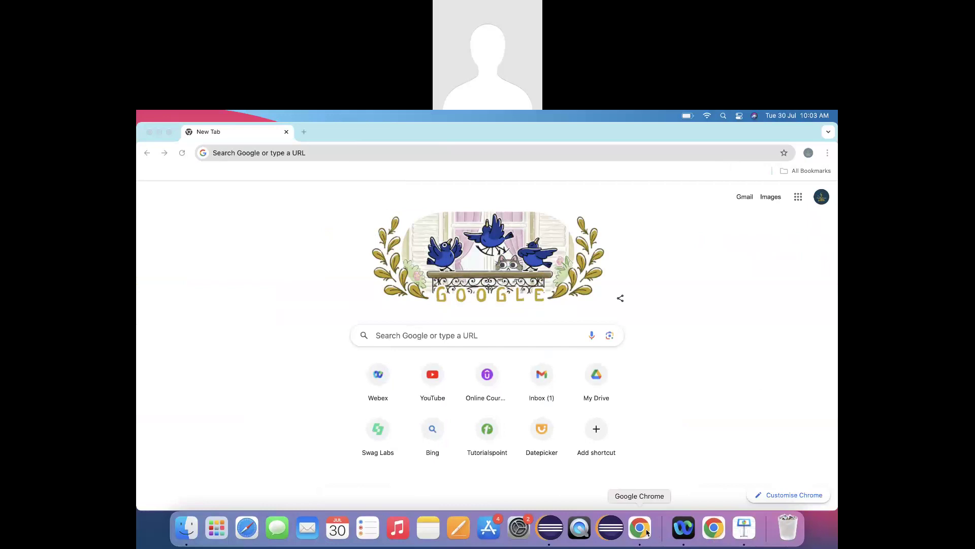
type("jdk free fownload")
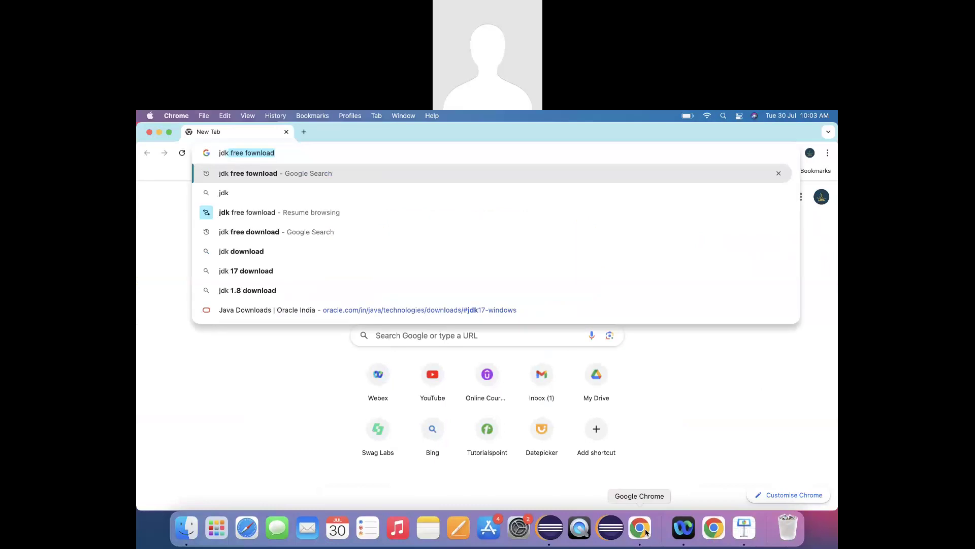
key("Return")
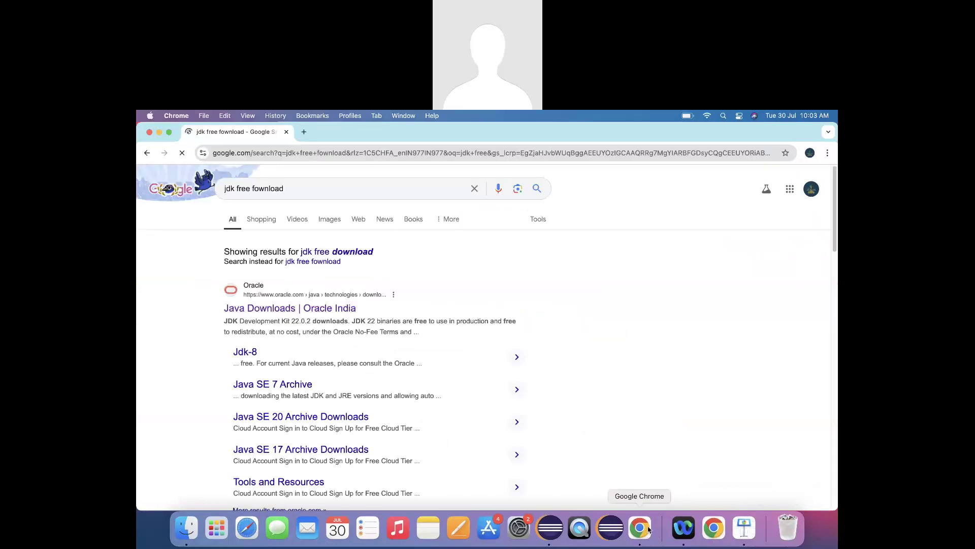
left_click(335, 310)
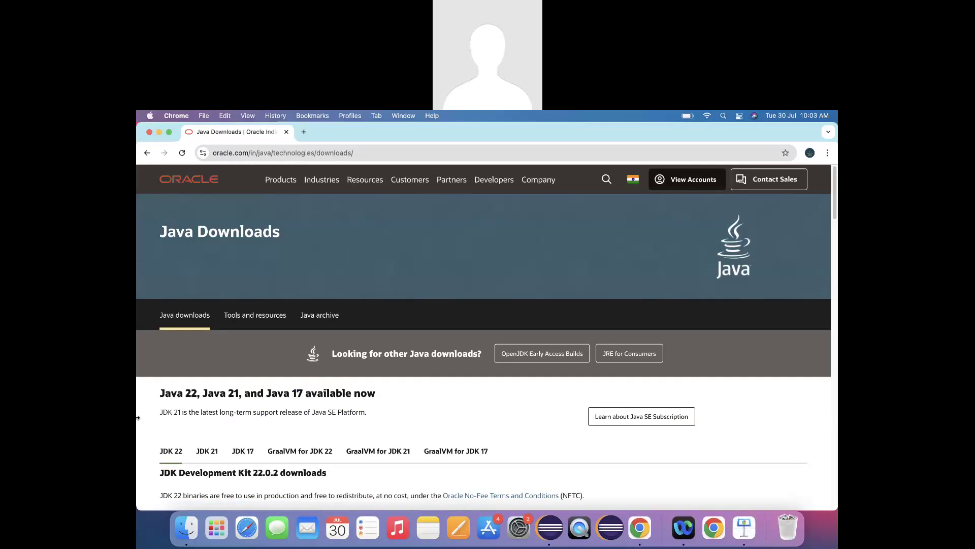
- Download the JDK 17 x64 DMG Installer for macOS, jdk-17_macos-x64_bin.dmg
scroll(138, 418, "down", 3)
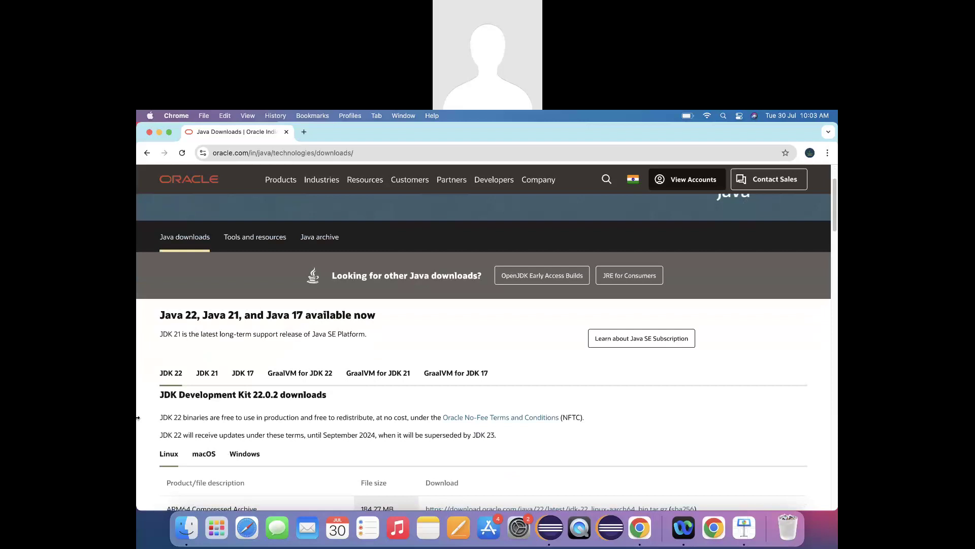
left_click(243, 374)
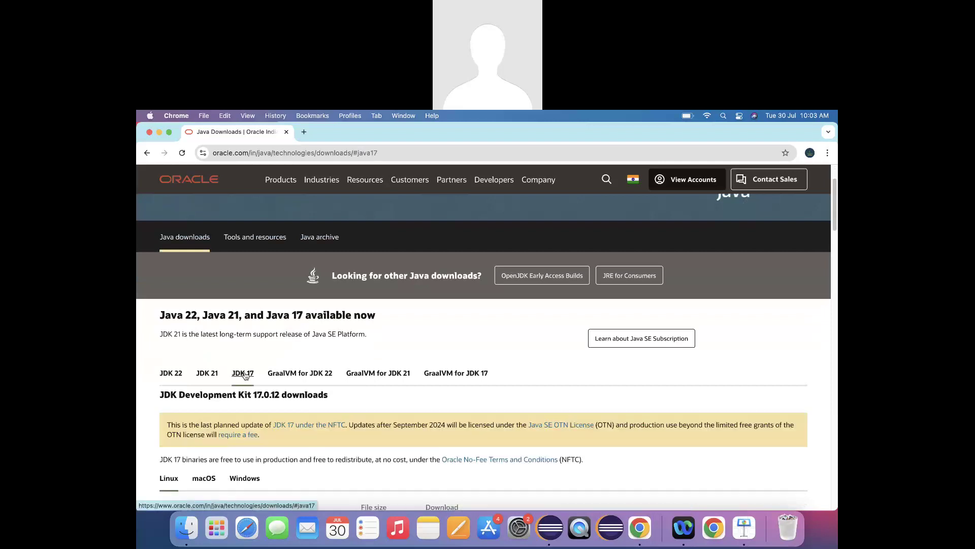
scroll(141, 426, "down", 5)
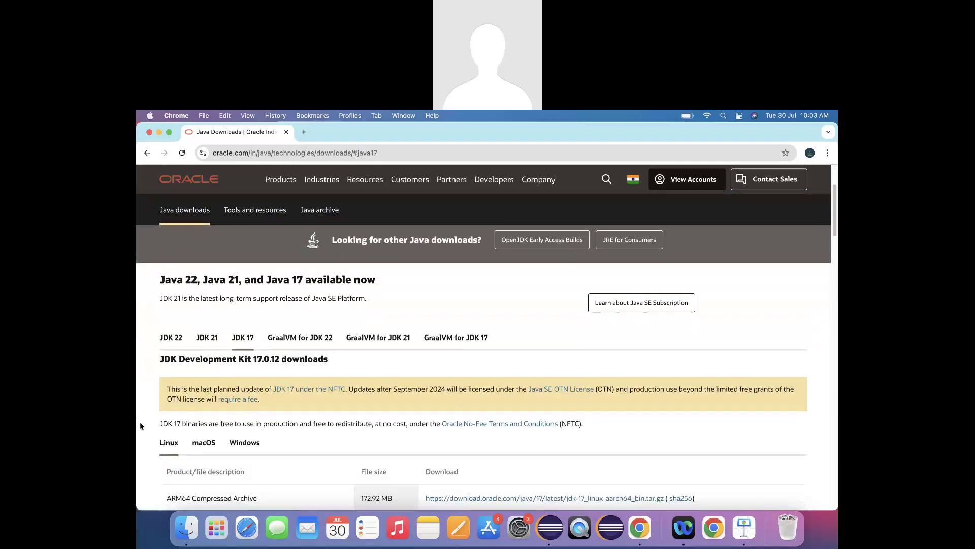
left_click(204, 283)
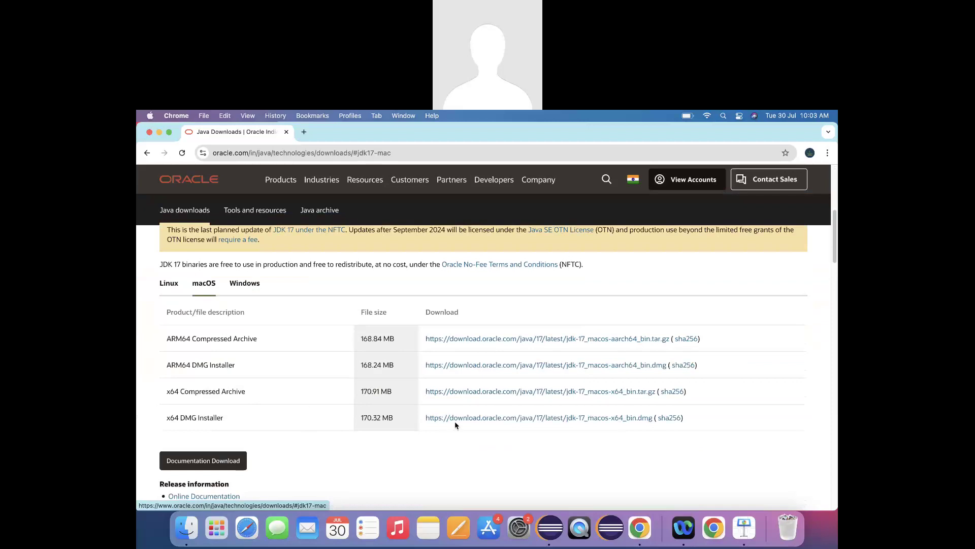
left_click(562, 420)
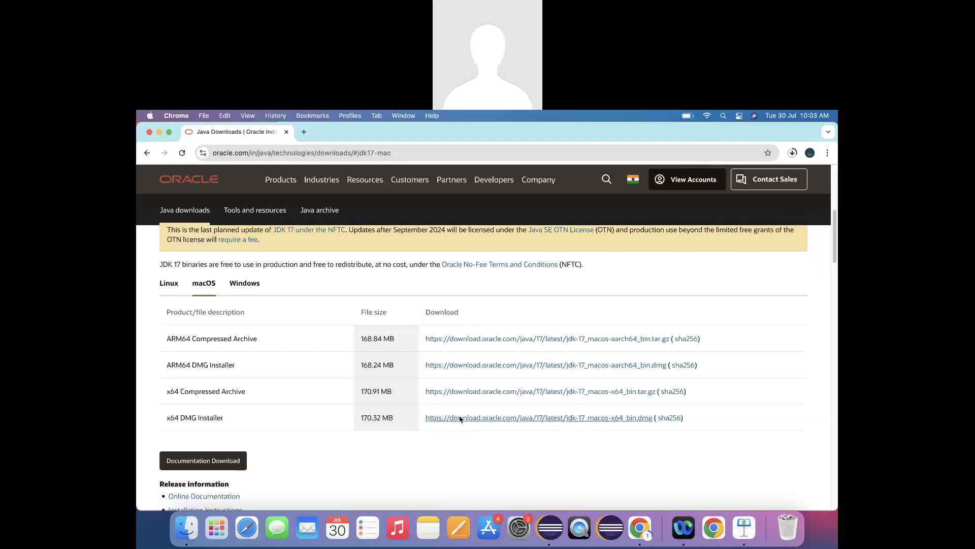
- View the JDK 17 installers for Windows and check the browser's recent download history
left_click(244, 283)
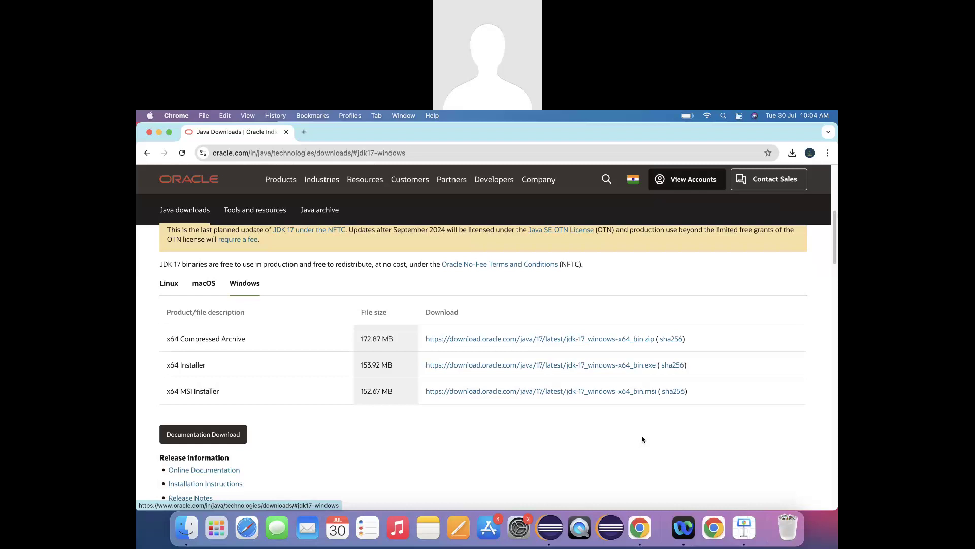
key("super+Tab")
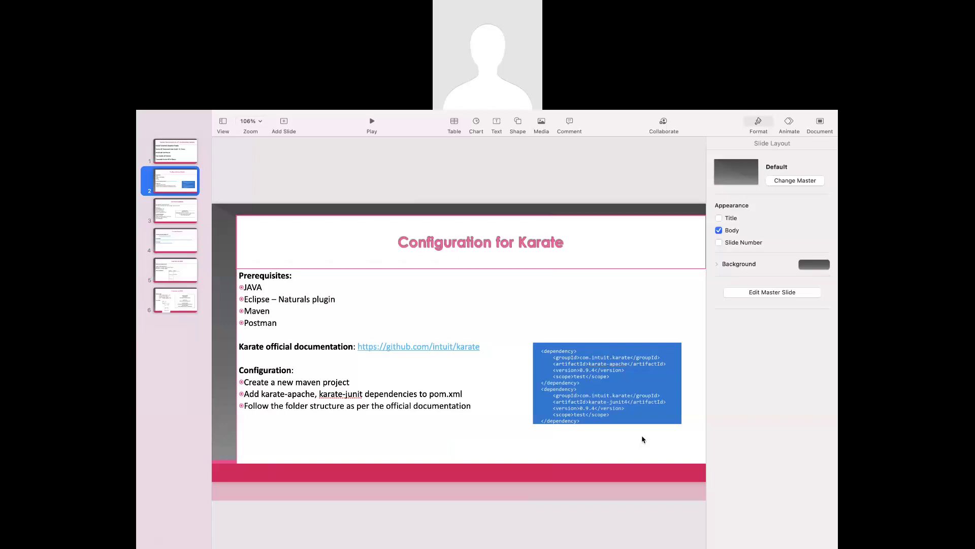
key("super+Tab")
left_click(792, 152)
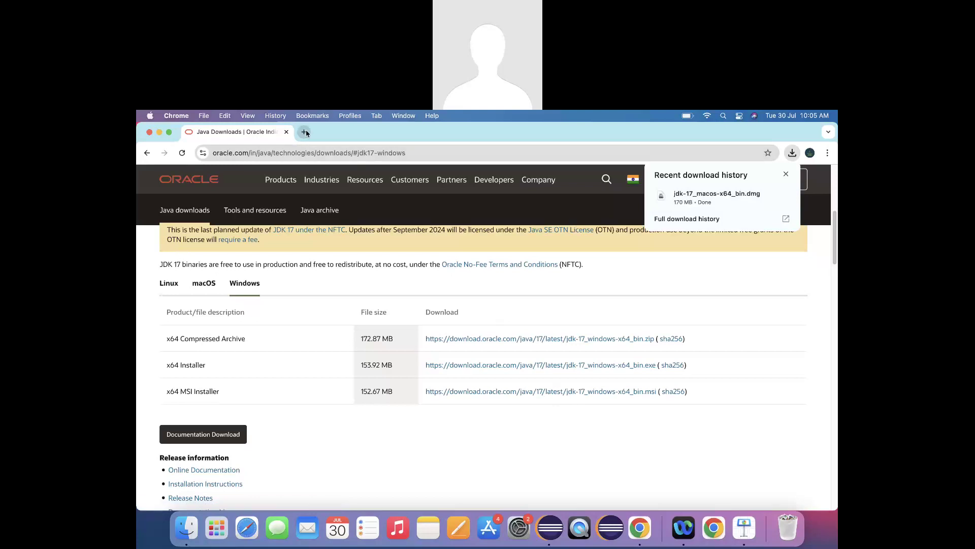
- Search for "eclipse editor free download" in a new browser tab and open the Eclipse Downloads page
key("super+Tab")
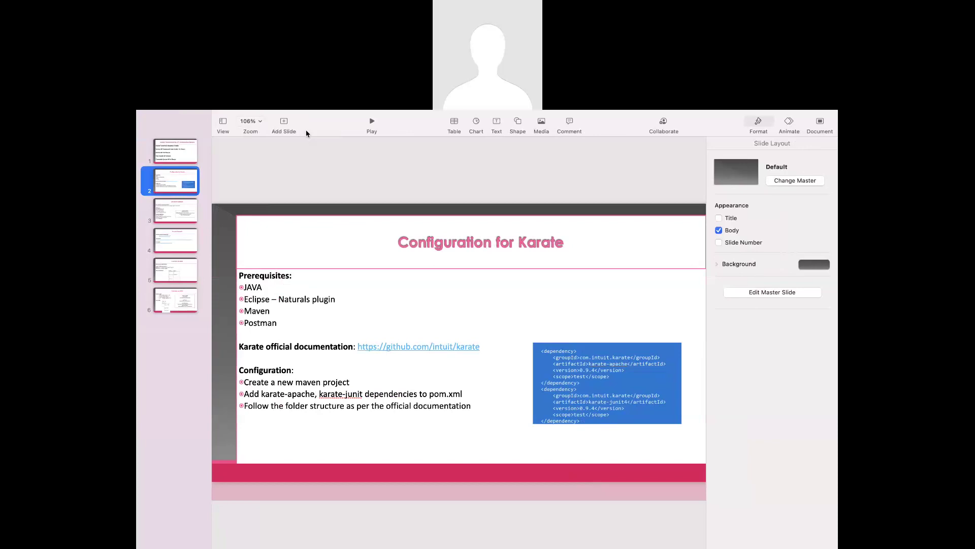
key("super+Tab")
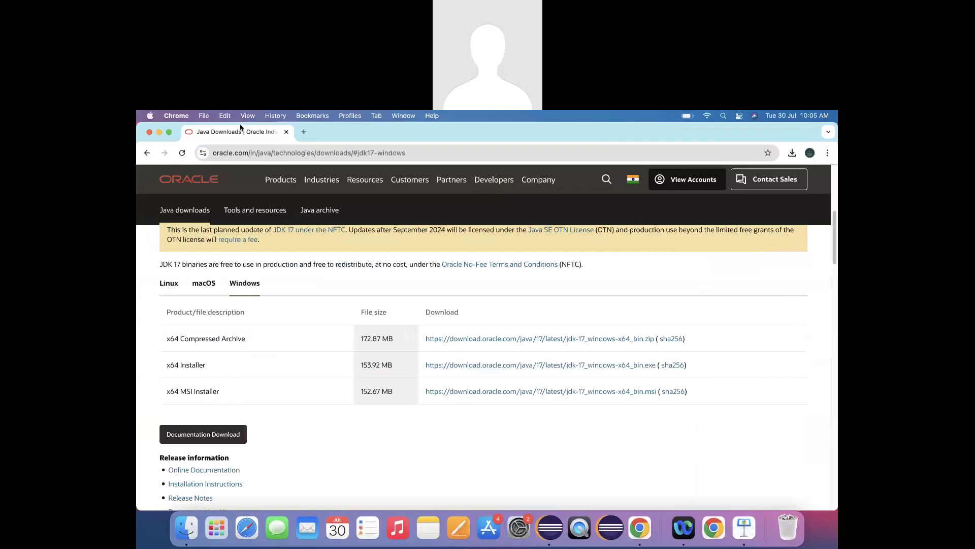
key("super+t")
type("eclipse")
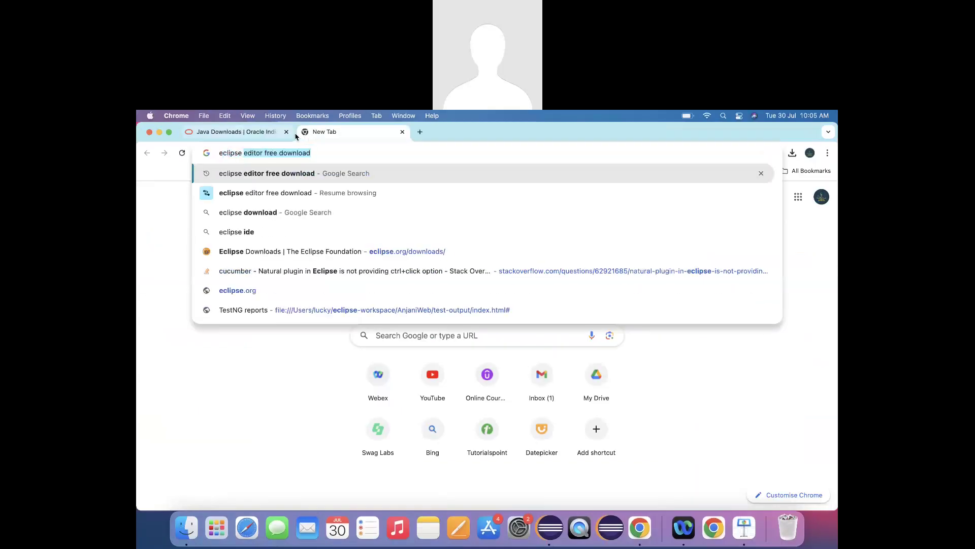
key("Return")
left_click(319, 274)
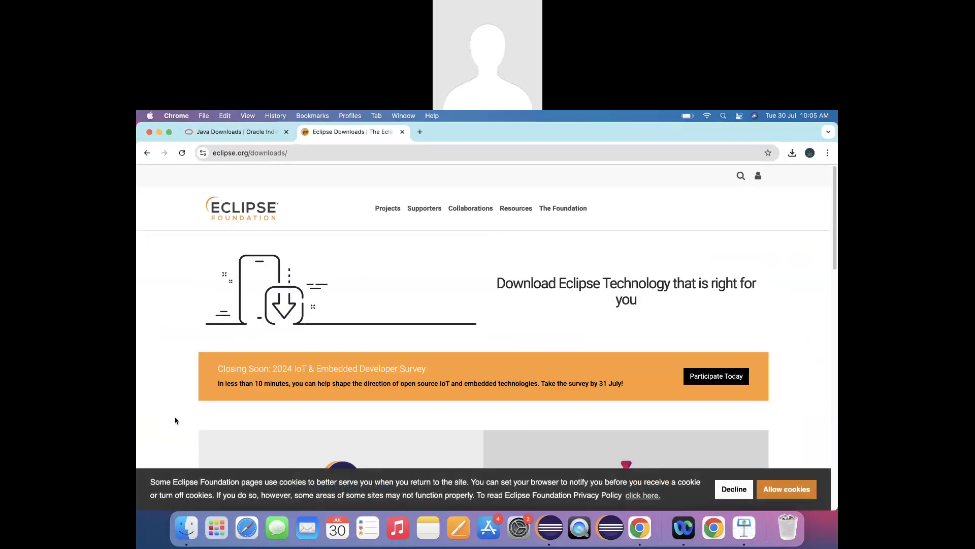
- Download the x86_64 Eclipse installer, eclipse-inst-jre-mac64.dmg, and check its progress in the download history
scroll(176, 420, "down", 5)
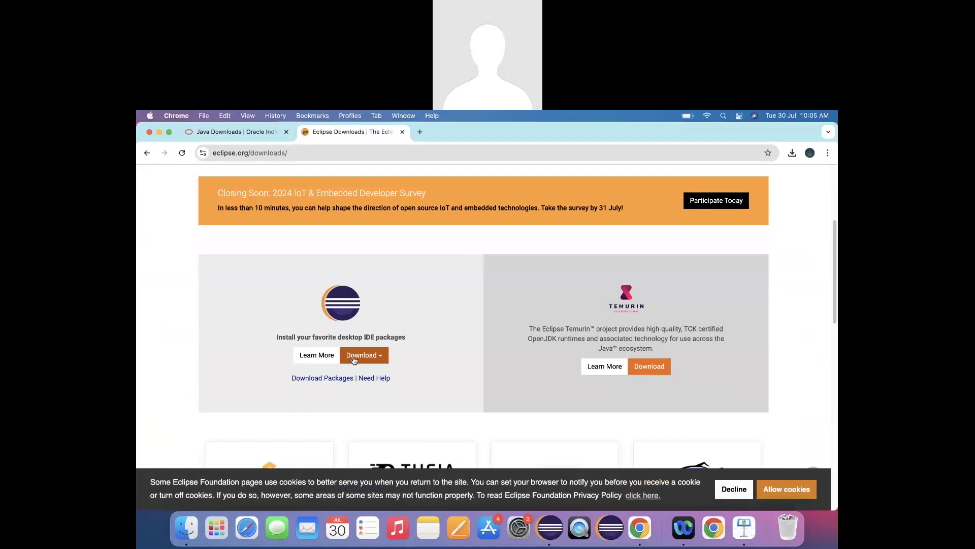
left_click(354, 359)
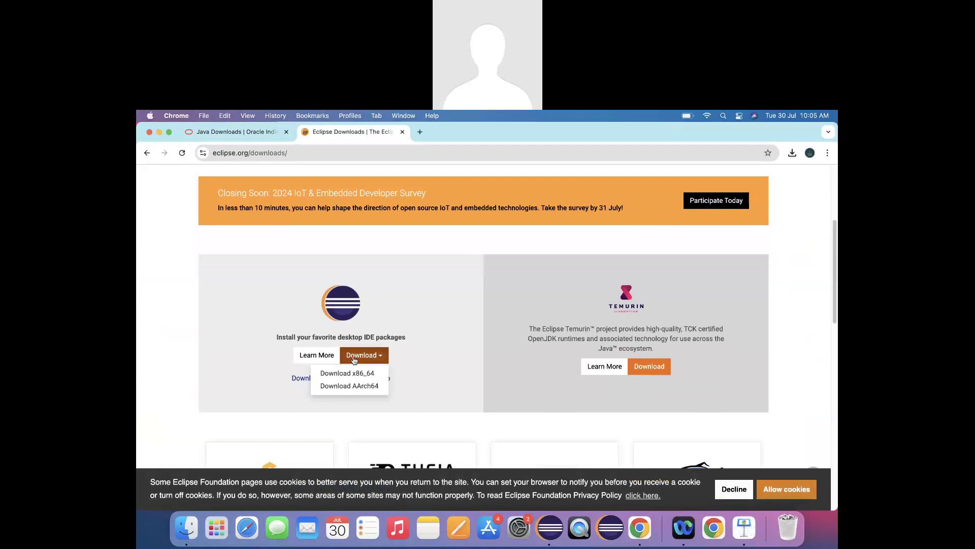
left_click(357, 376)
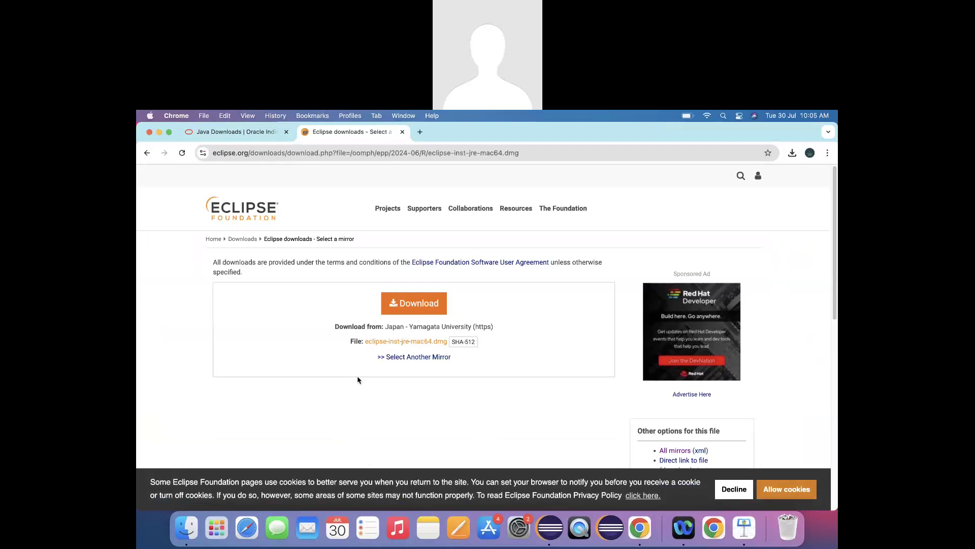
left_click(414, 304)
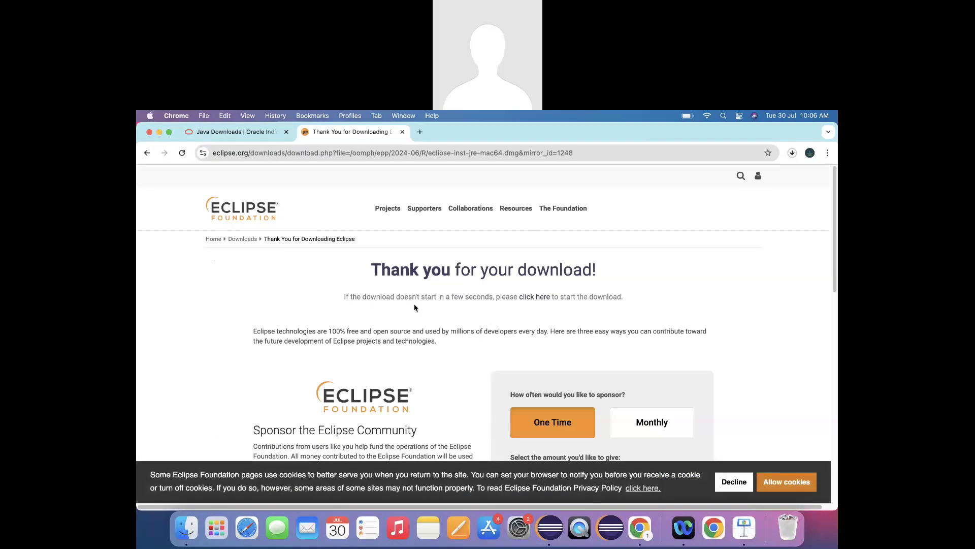
left_click(793, 155)
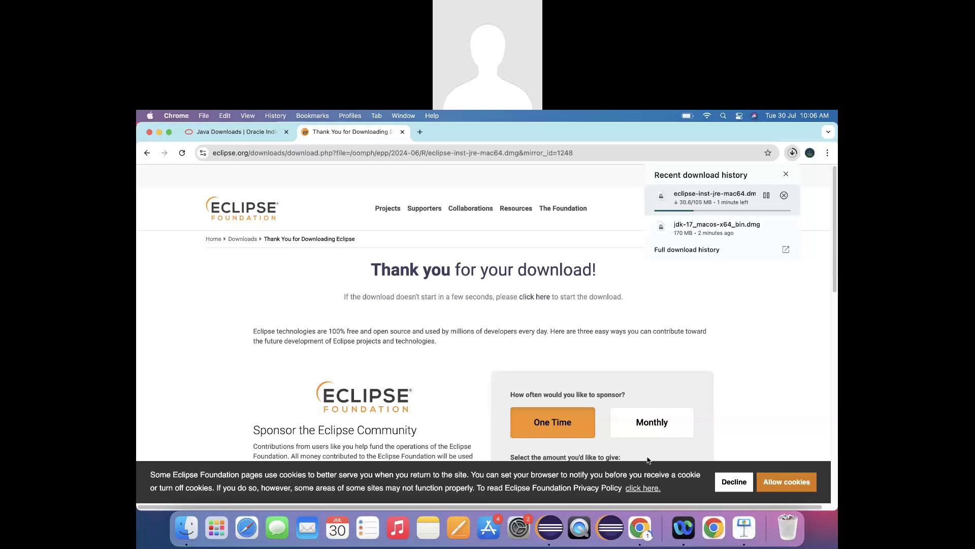
- Quit and reopen the installed Eclipse IDE, launching it with the suggested eclipse-workspace directory
right_click(560, 516)
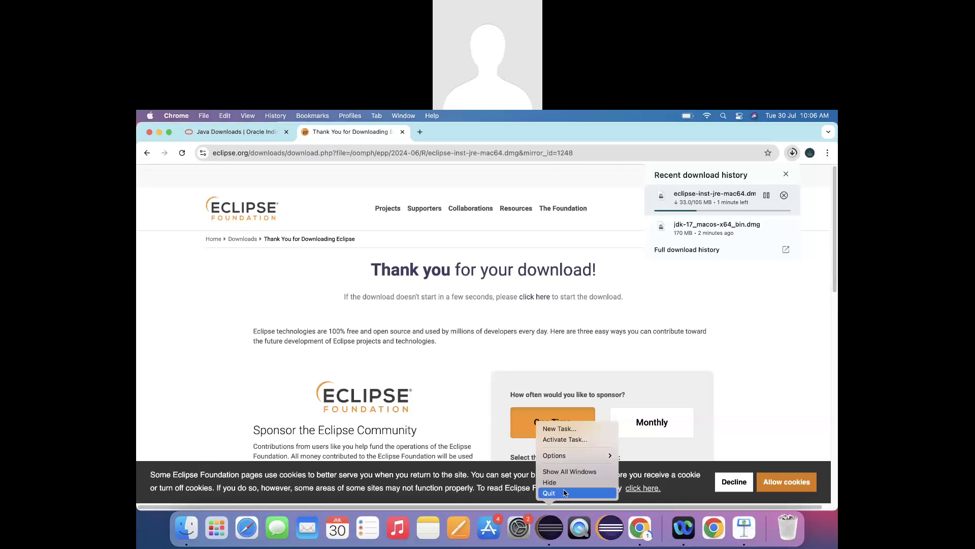
left_click(565, 492)
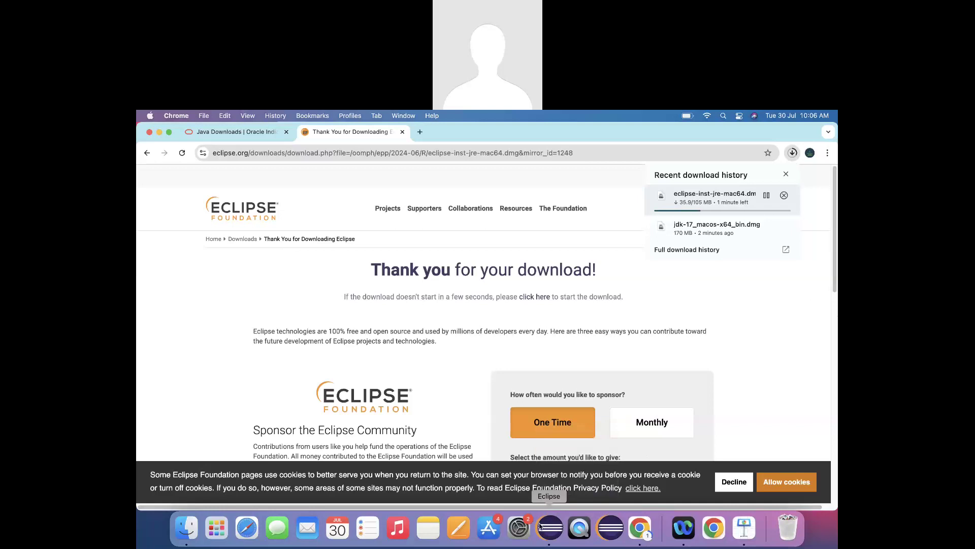
left_click(555, 533)
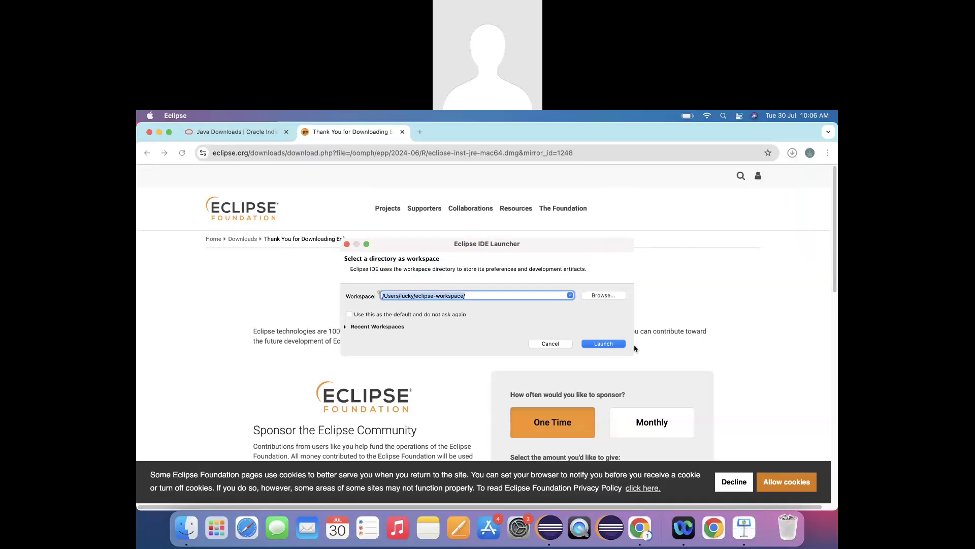
left_click(607, 345)
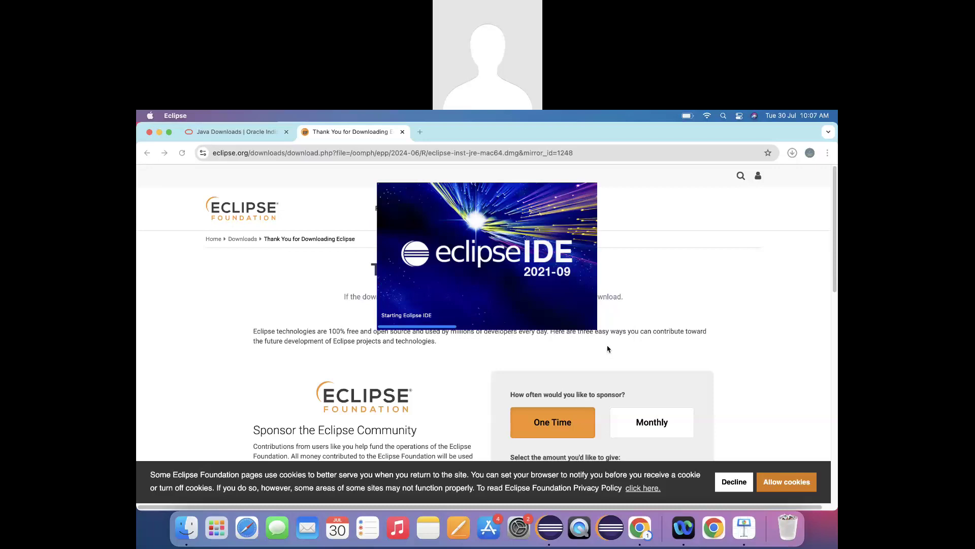
key("ctrl+Right")
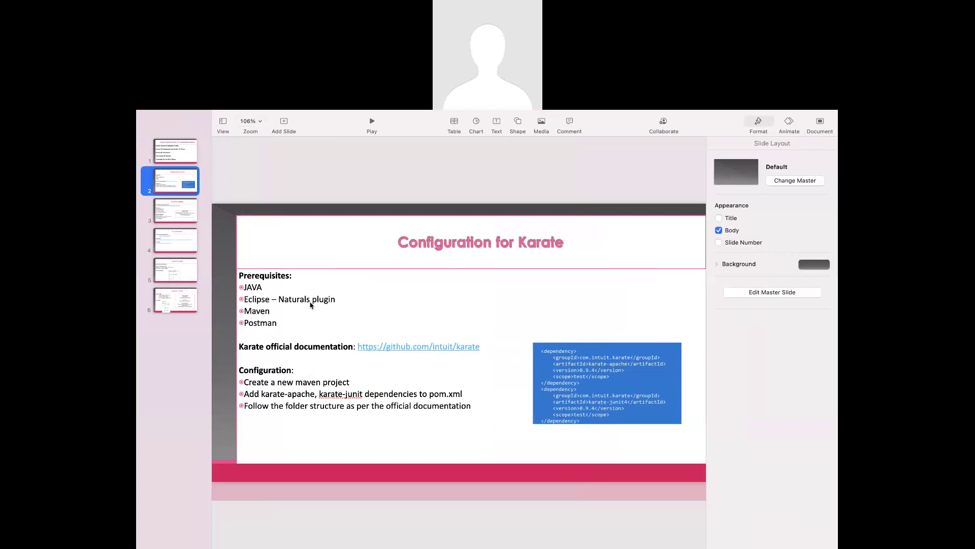
key("ctrl+Left")
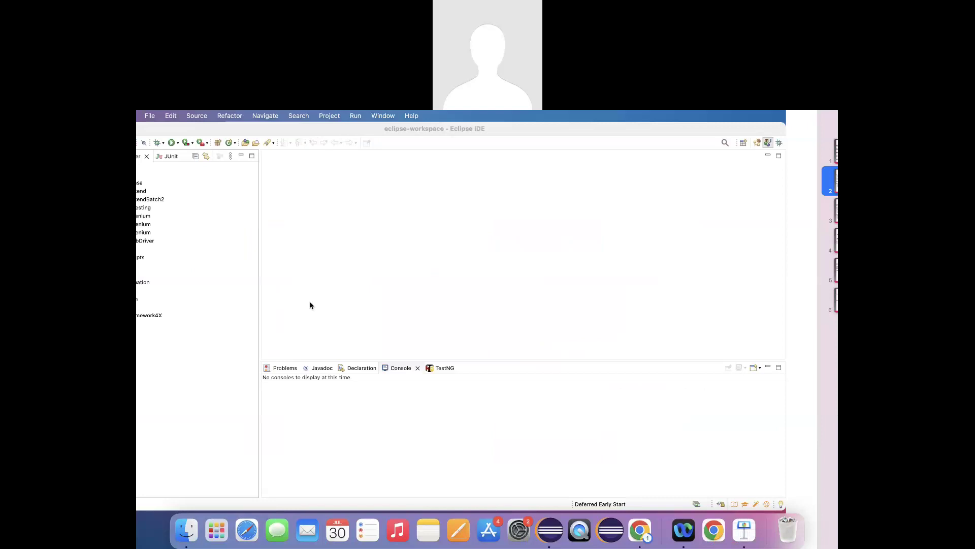
- Return to Chrome, search for "maven download" and download the Maven 3.9.8 binary zip archive from the Download Apache Maven page
key("ctrl+Right")
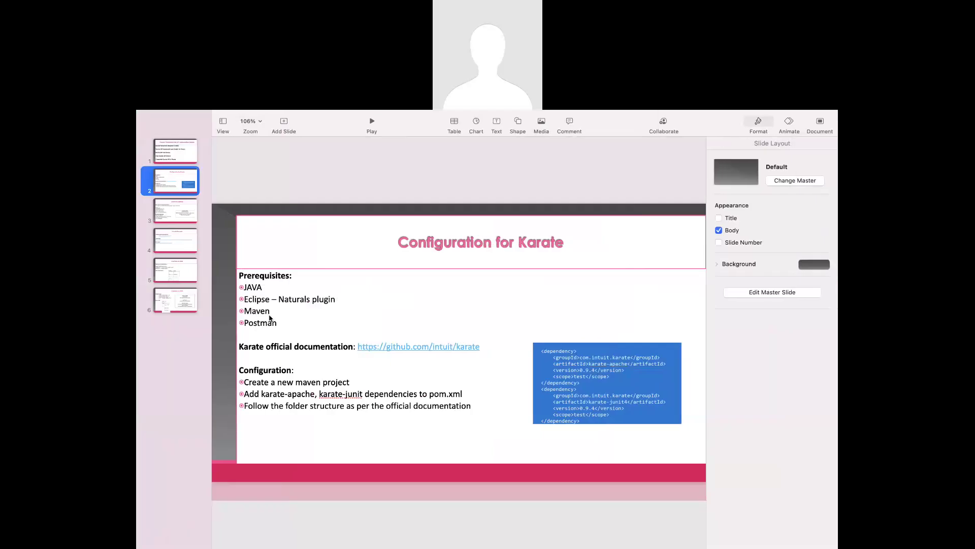
key("ctrl+Left")
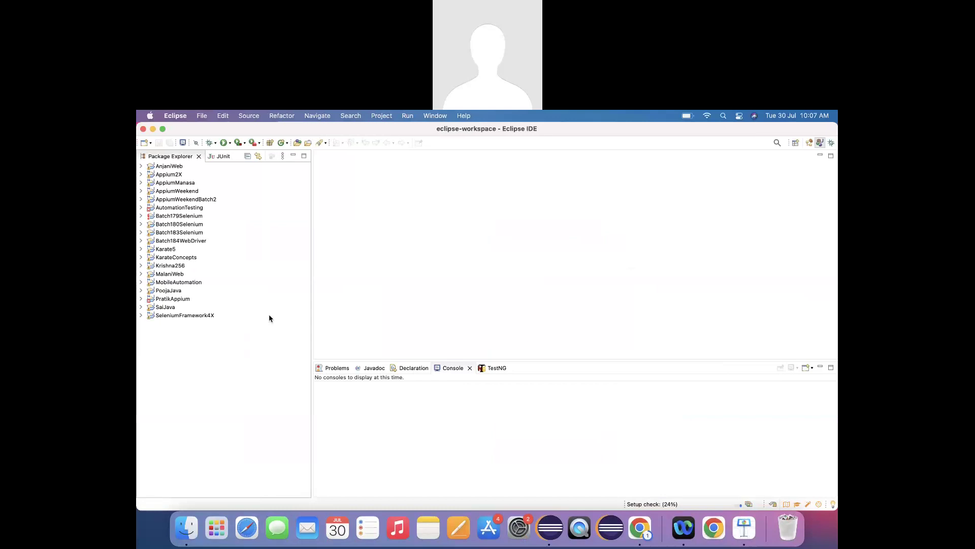
left_click(641, 533)
type("mav")
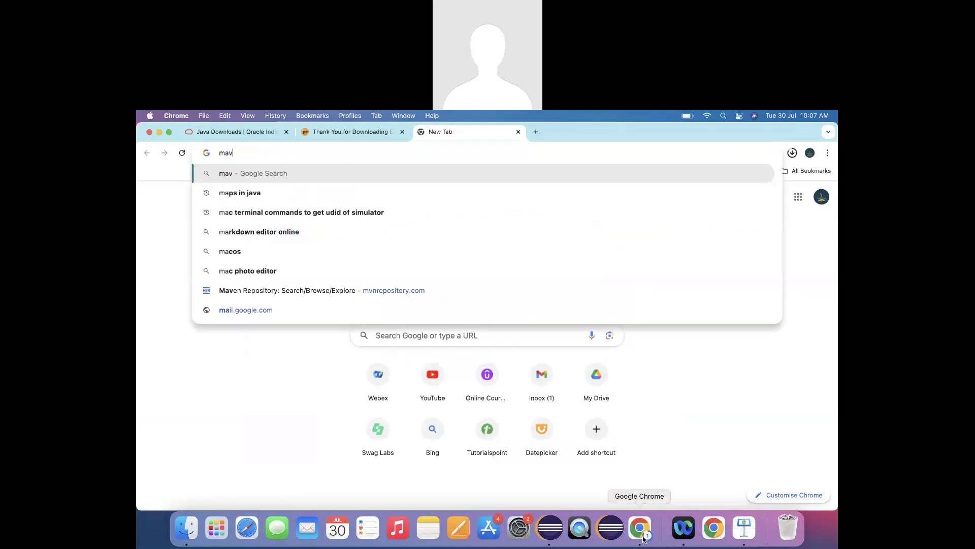
type("en download")
key("Return")
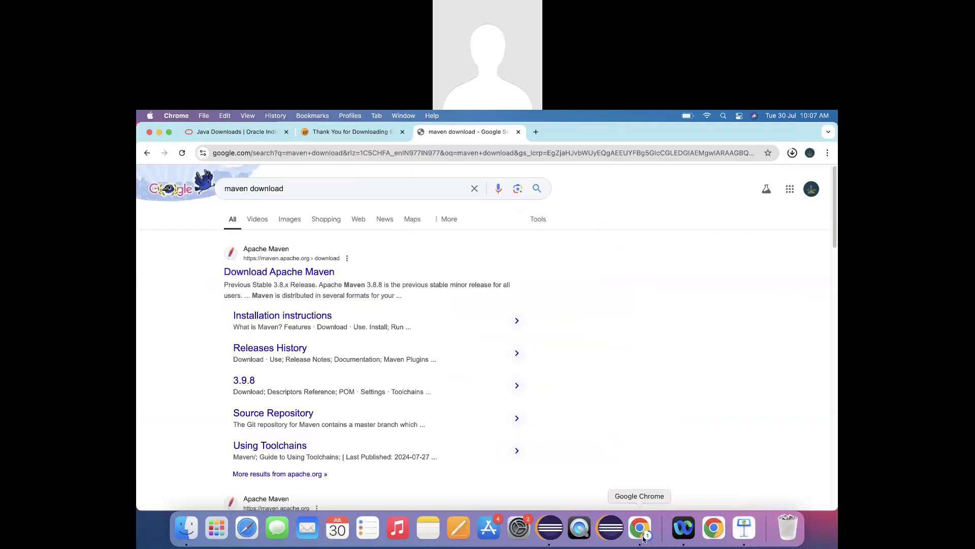
left_click(295, 271)
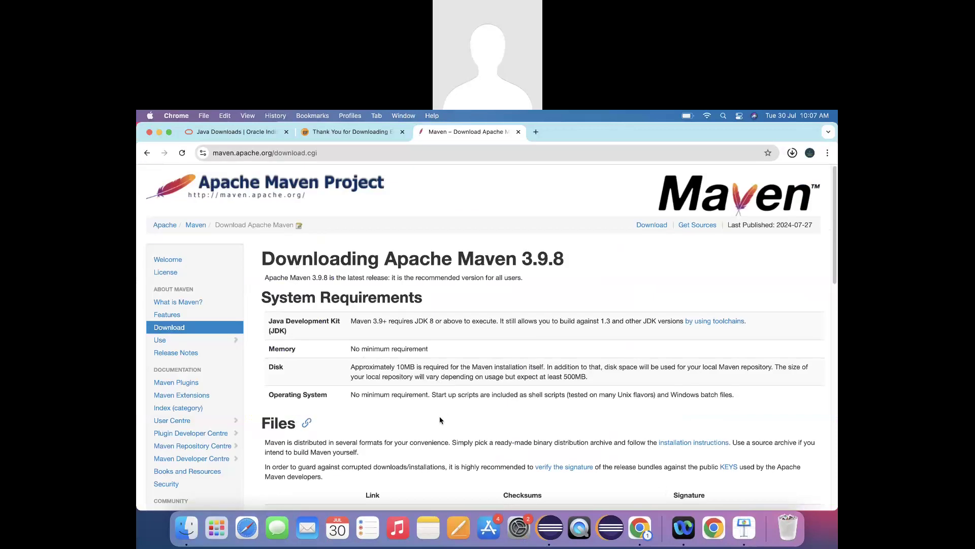
scroll(440, 420, "down", 5)
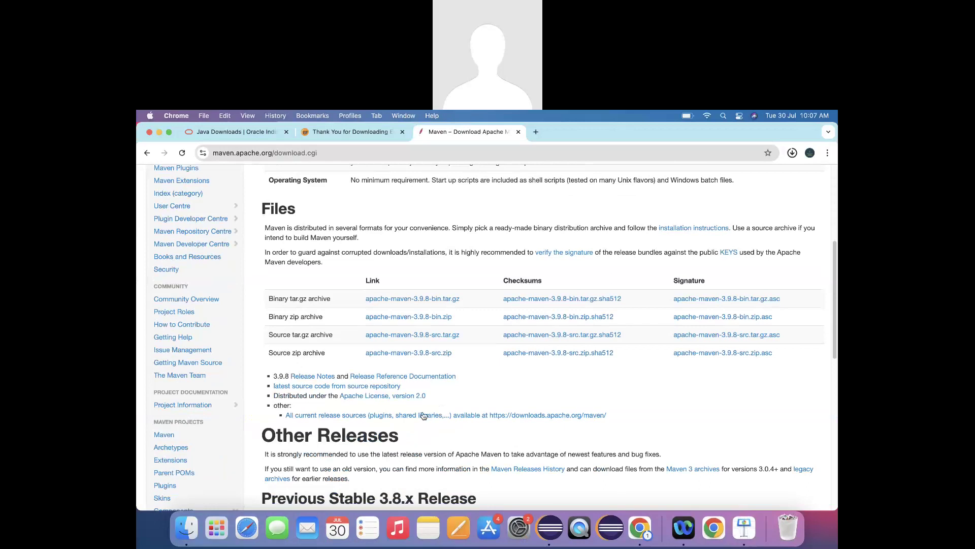
left_click(410, 317)
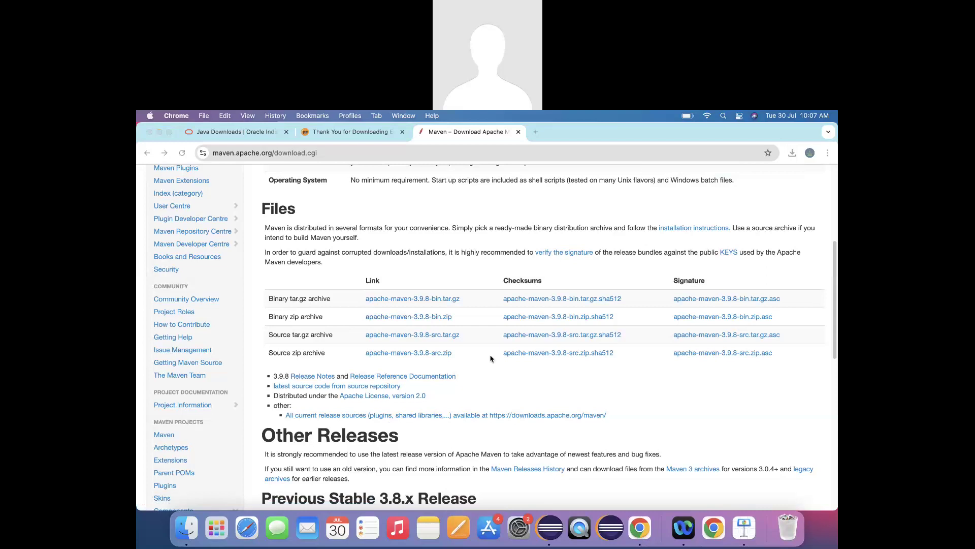
- Switch to the Karate UI document in Pages and delete all of its existing body text
double_click(404, 274)
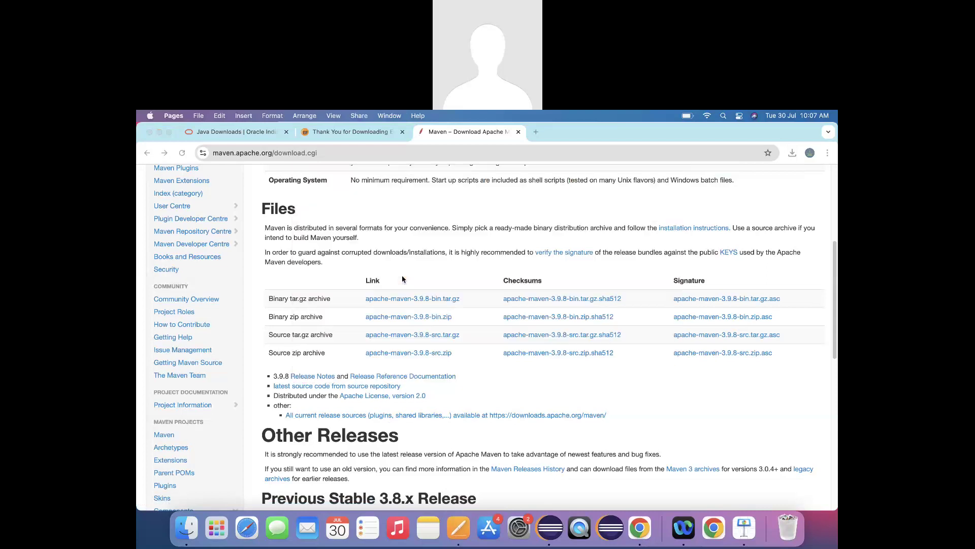
key("super+a")
key("BackSpace")
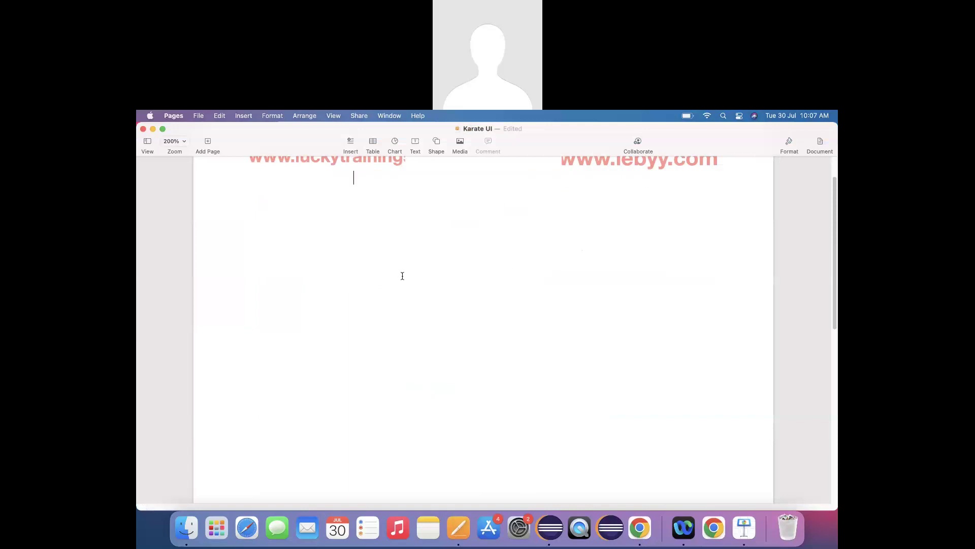
left_click_drag(835, 249, 837, 222)
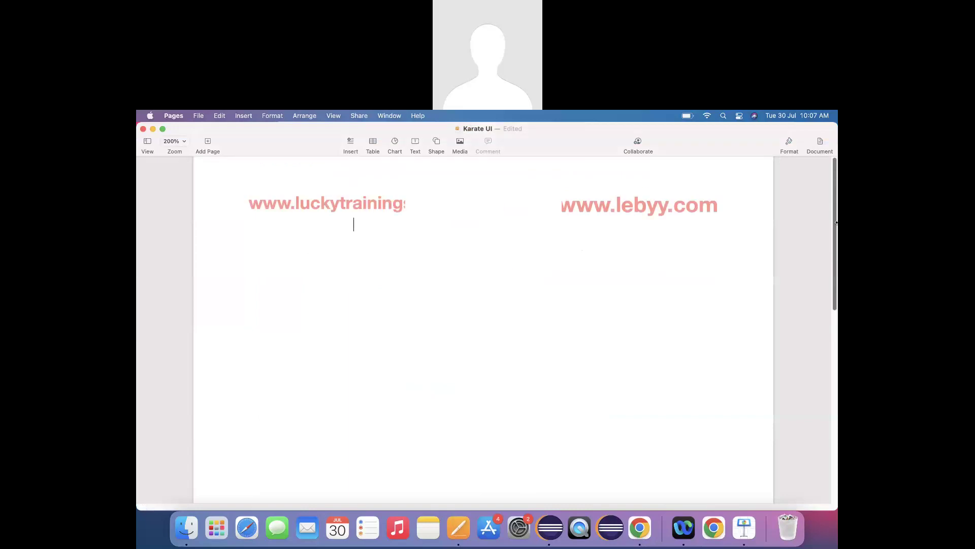
- Write three note lines in the document: "Environmental variables with", "JAVA location" and "Maven location also"
type("Environmental variables with")
key("Return")
type("JAVA location")
key("Return")
type("Maven location also")
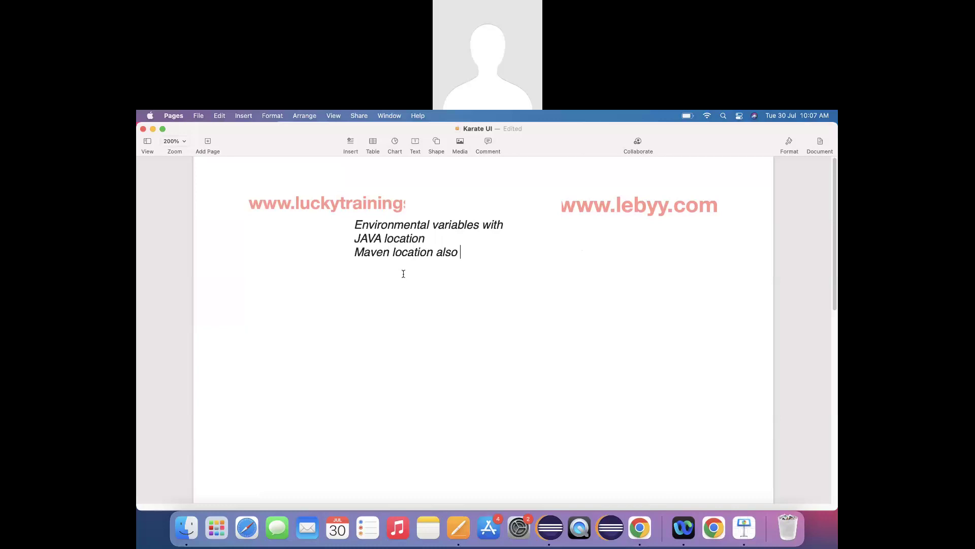
- Add the line "MAC ==> bash_profiles" after a blank line and highlight the three environment variable lines above it
key("super+a")
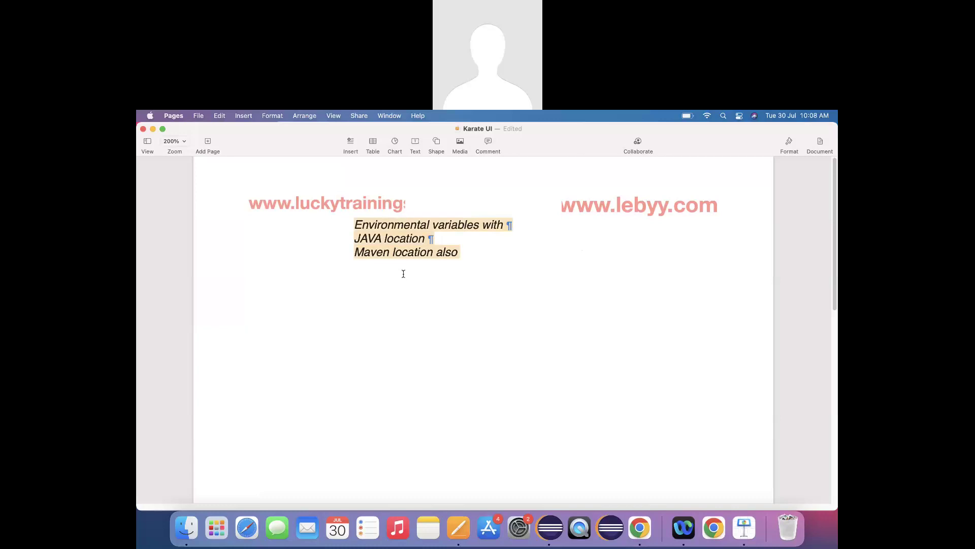
left_click(404, 274)
key("Return")
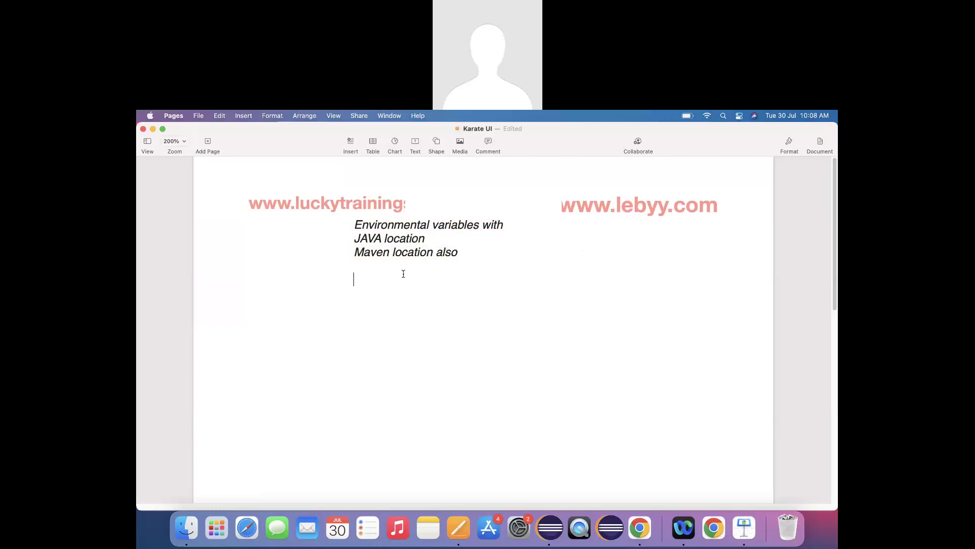
type("MAC ==> bash_profiles")
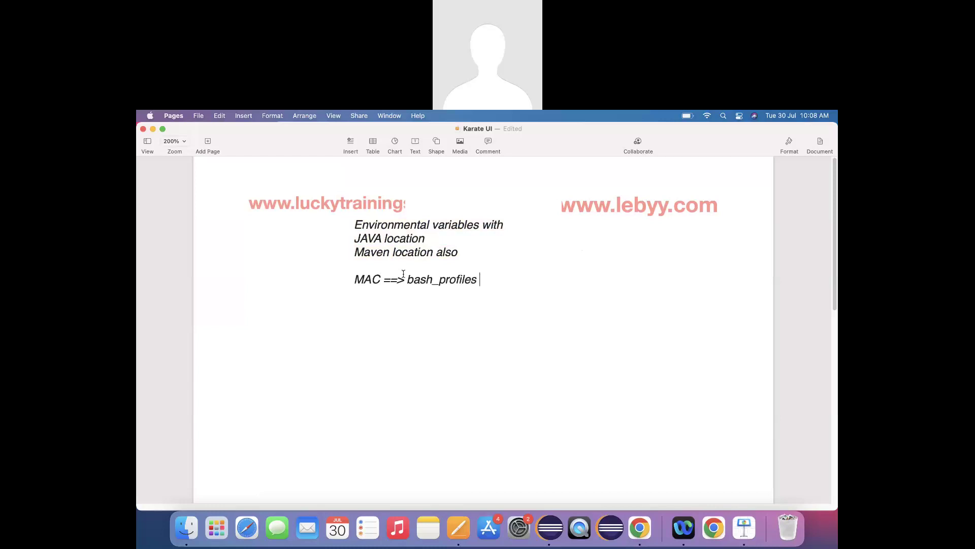
triple_click(404, 275)
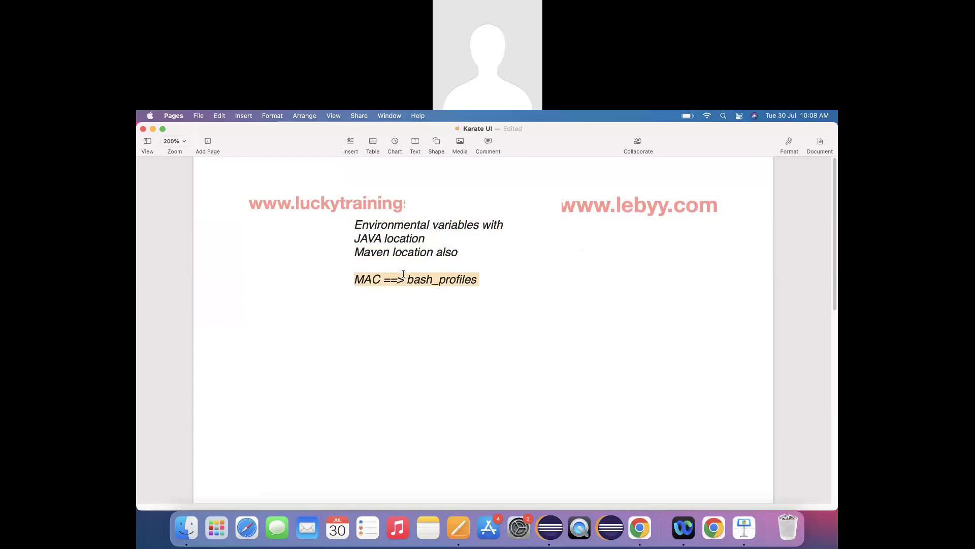
key("Up")
key("shift+Up")
key("shift+Up")
key("shift+Up")
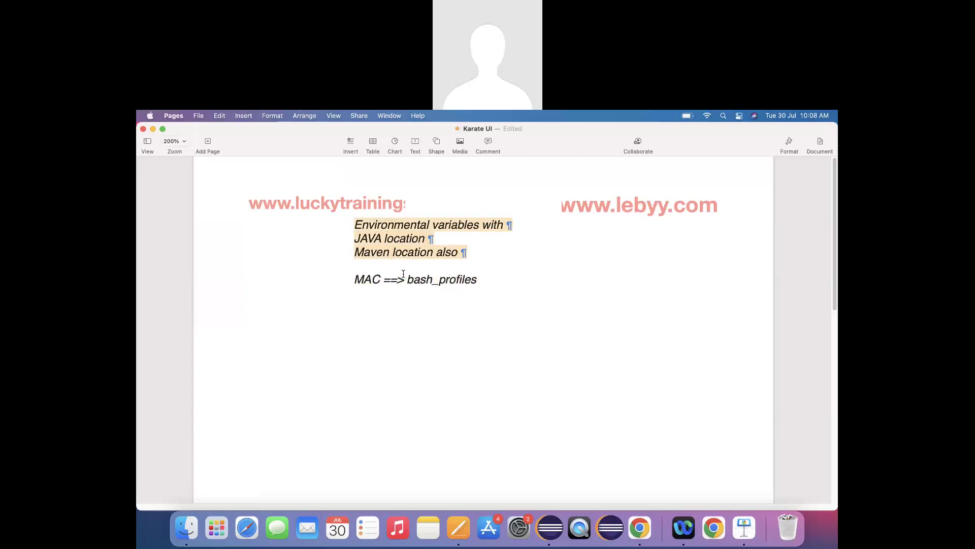
- Search for the "/user" path to open the home folder in Finder, and show its hidden files
key("super+space")
type("/user")
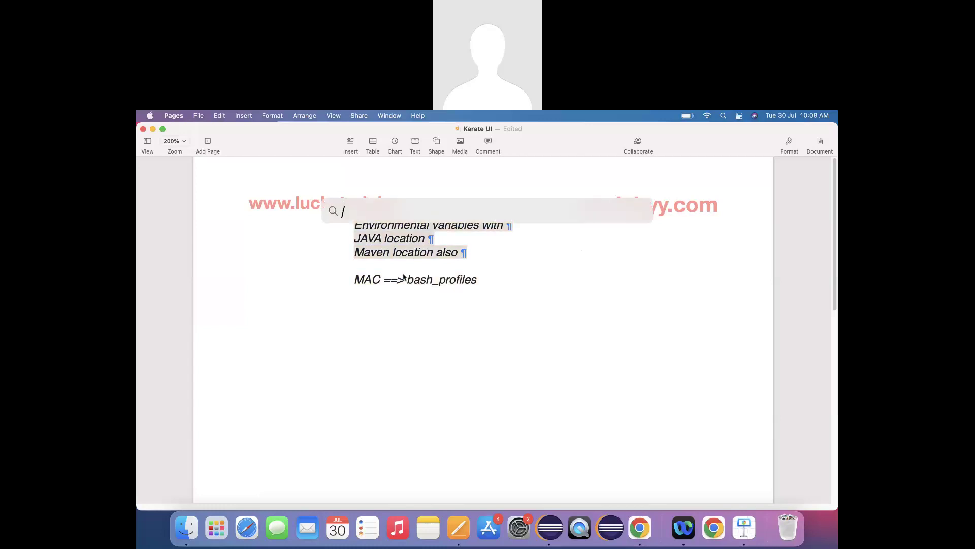
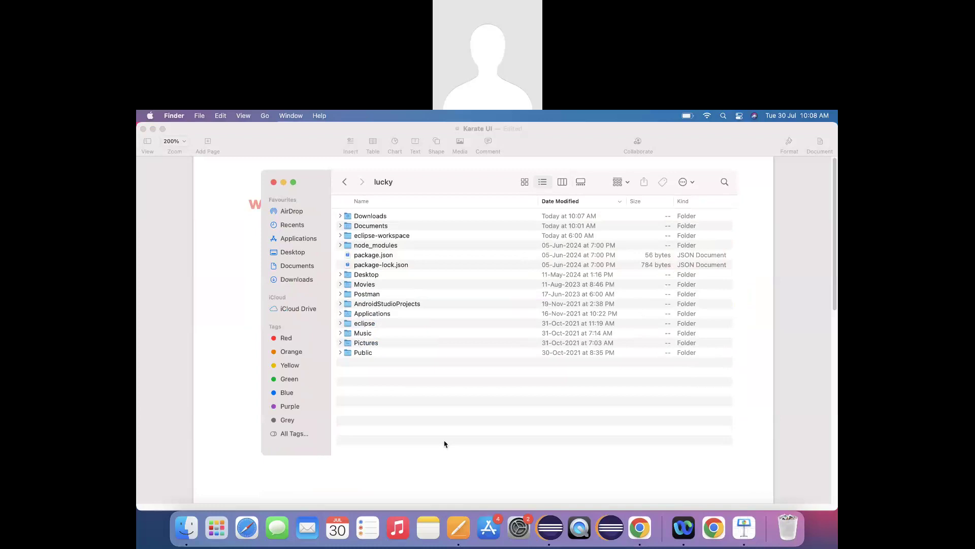
key("super+shift+period")
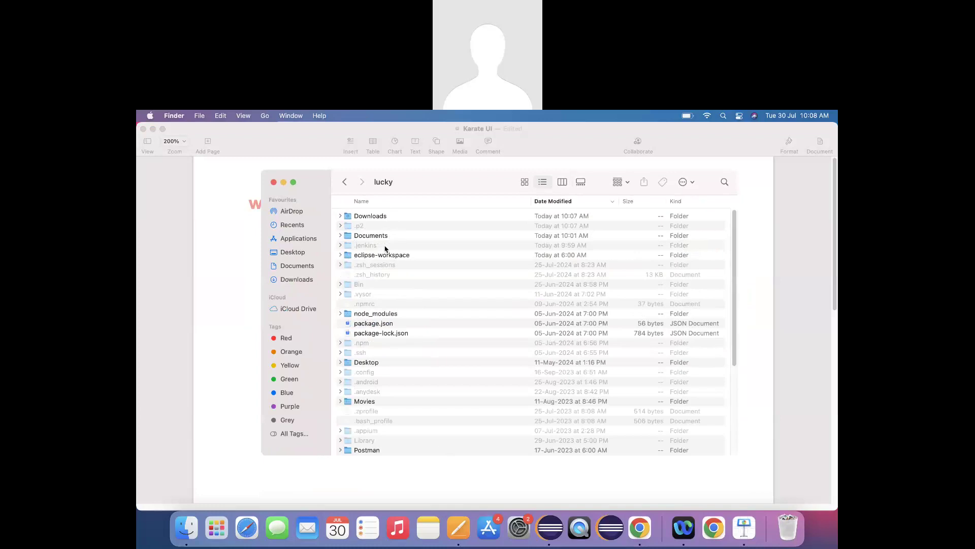
- Open the hidden .bash_profile file from the home folder in TextEdit
left_click(368, 421)
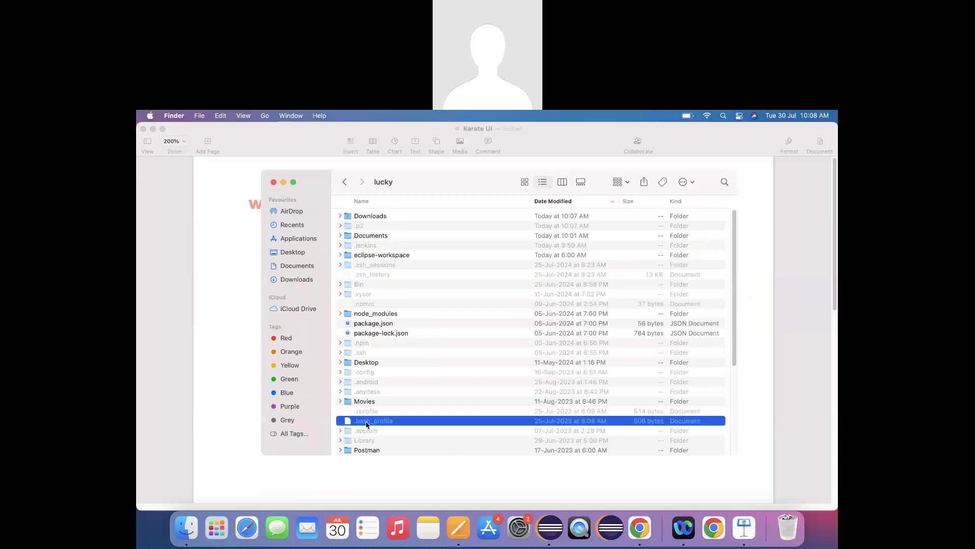
right_click(368, 425)
mouse_move(447, 341)
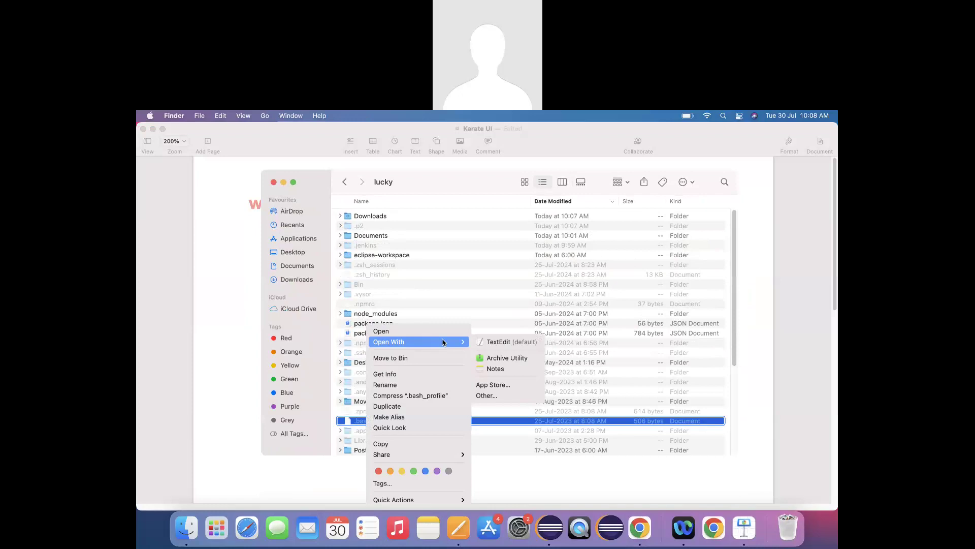
left_click(525, 342)
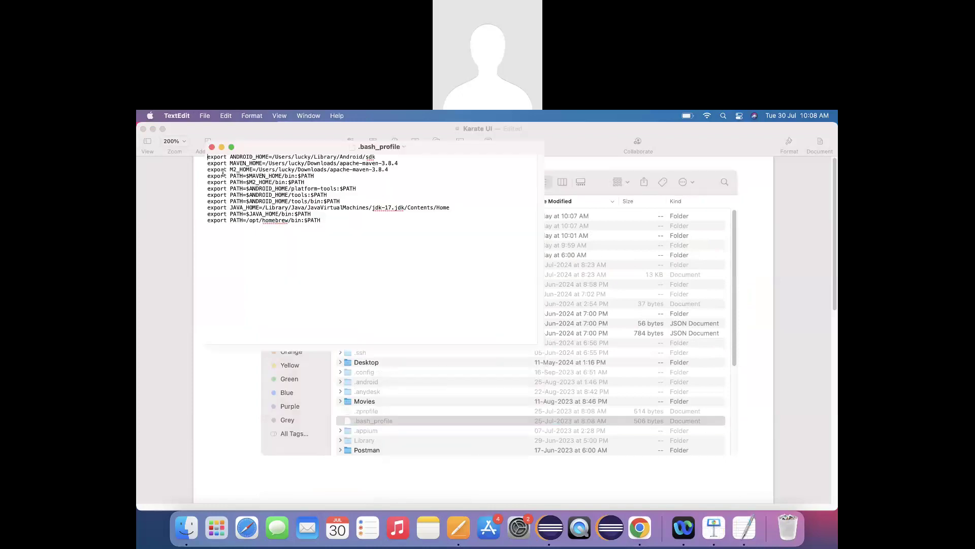
- Examine the MAVEN_HOME, M2_HOME and JAVA_HOME export lines and the Java PATH line in .bash_profile, and close the file
double_click(298, 171)
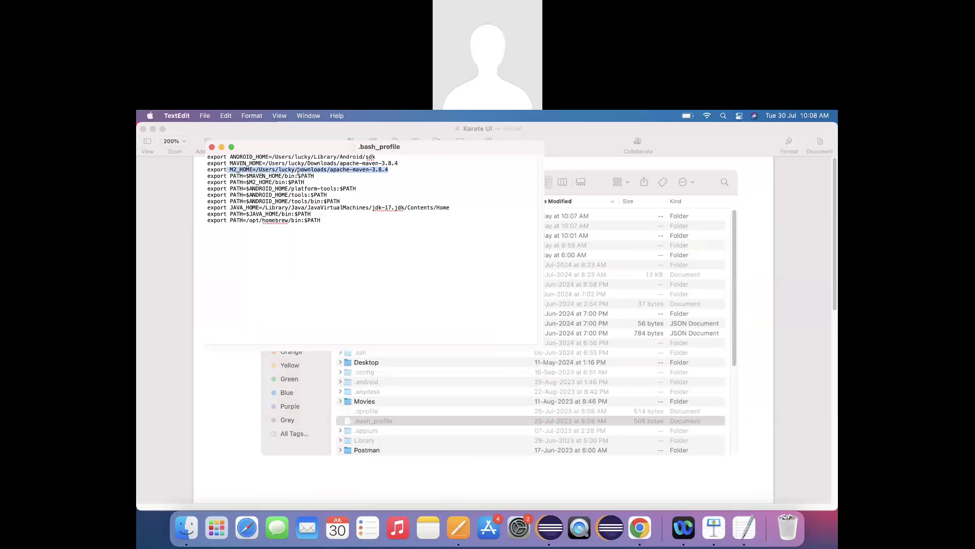
key("super+Right")
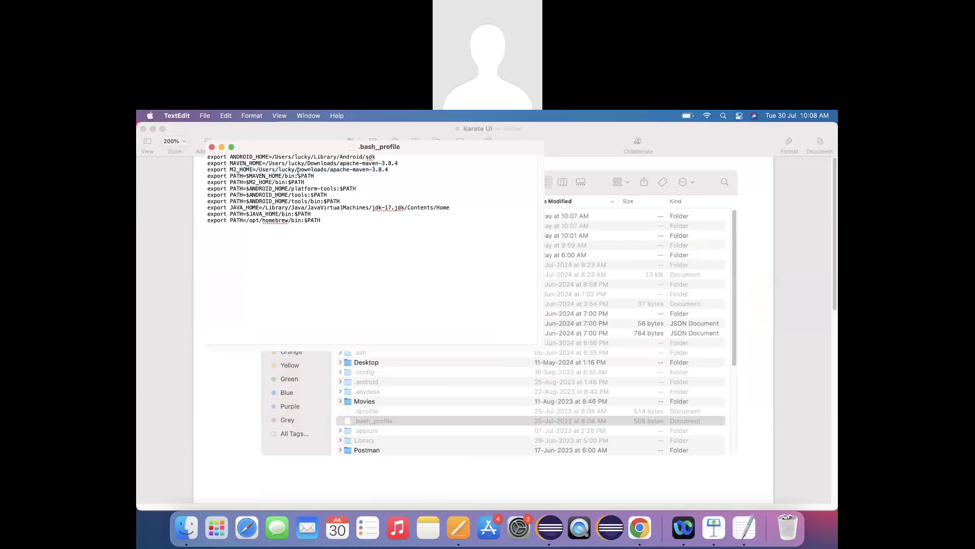
key("shift+Up")
key("shift+super+Left")
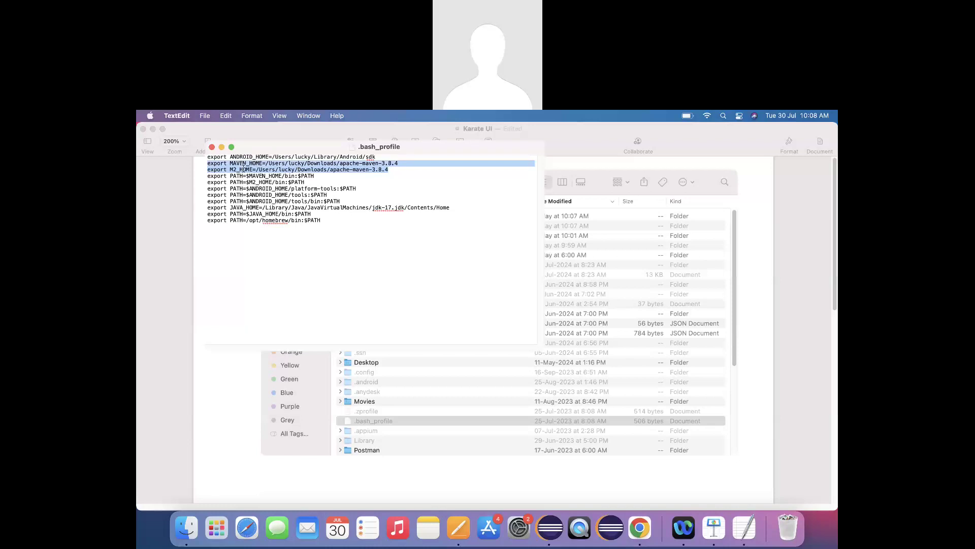
left_click(463, 210)
key("shift+super+Left")
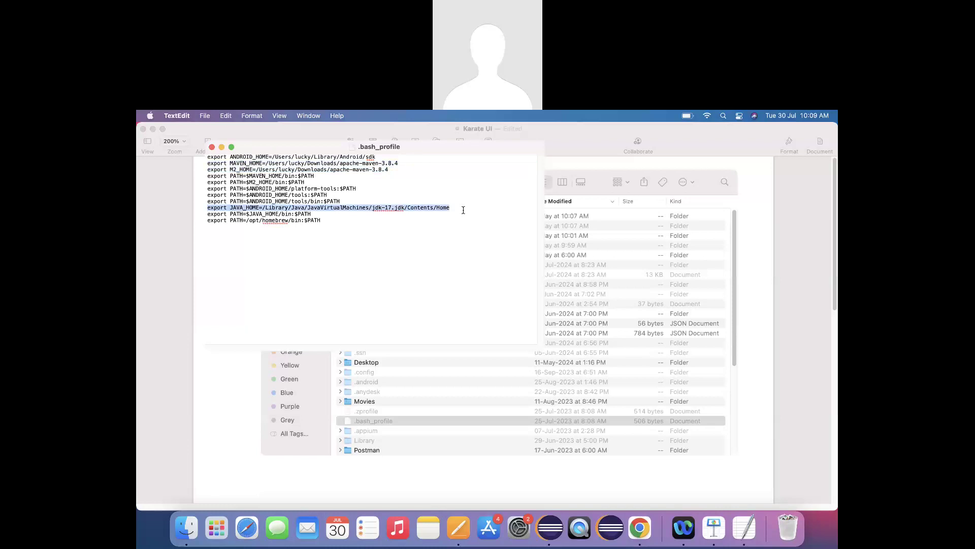
key("Right")
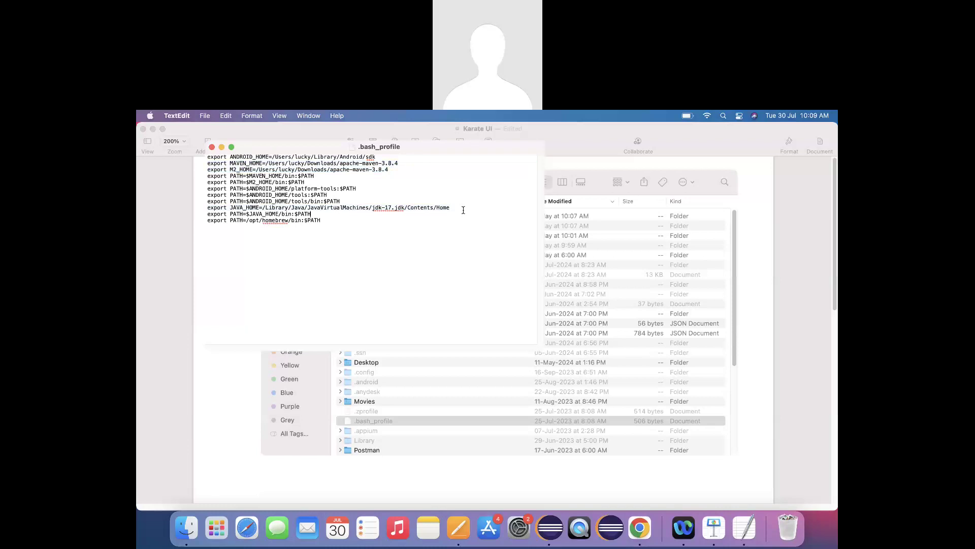
key("shift+Down")
key("shift+super+Left")
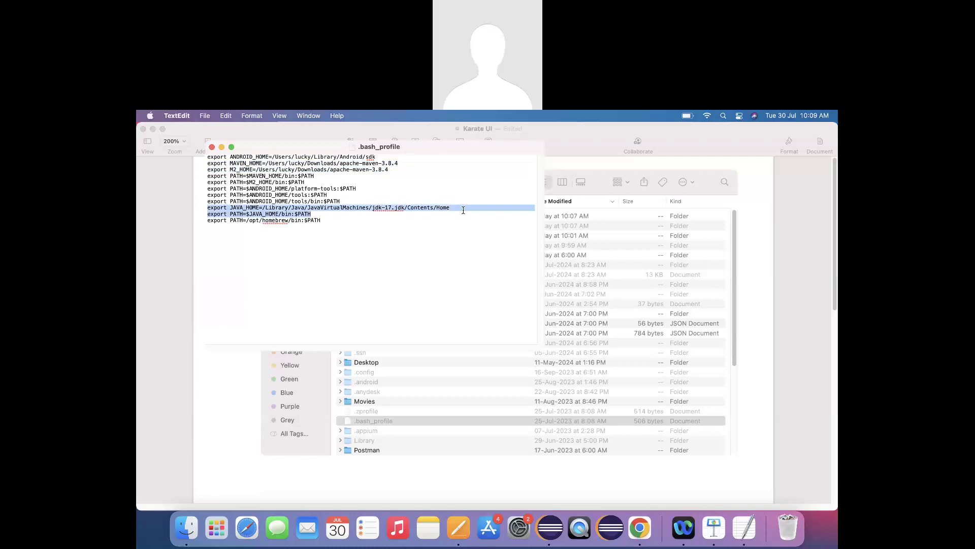
left_click(212, 148)
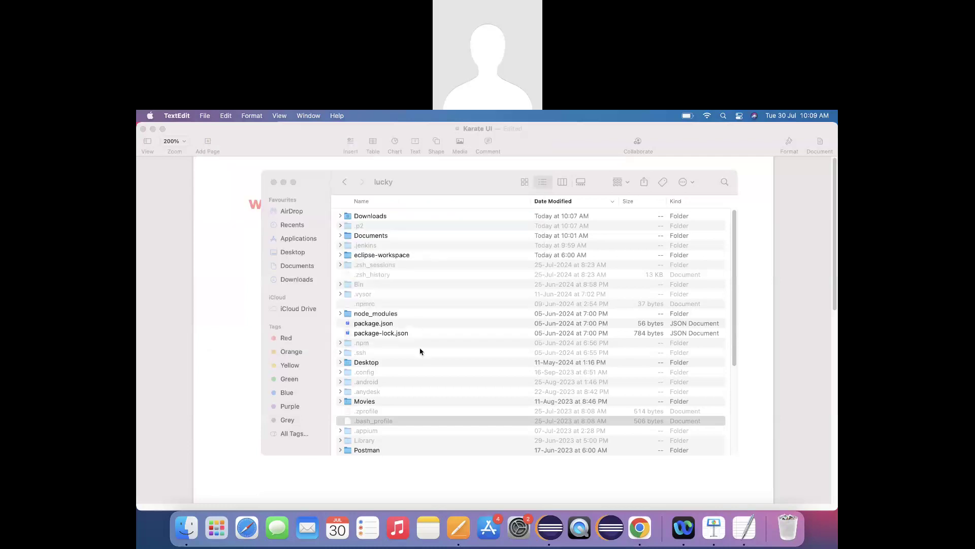
- View the hidden .zprofile file in TextEdit, and close it along with the open Finder windows
left_click(364, 418)
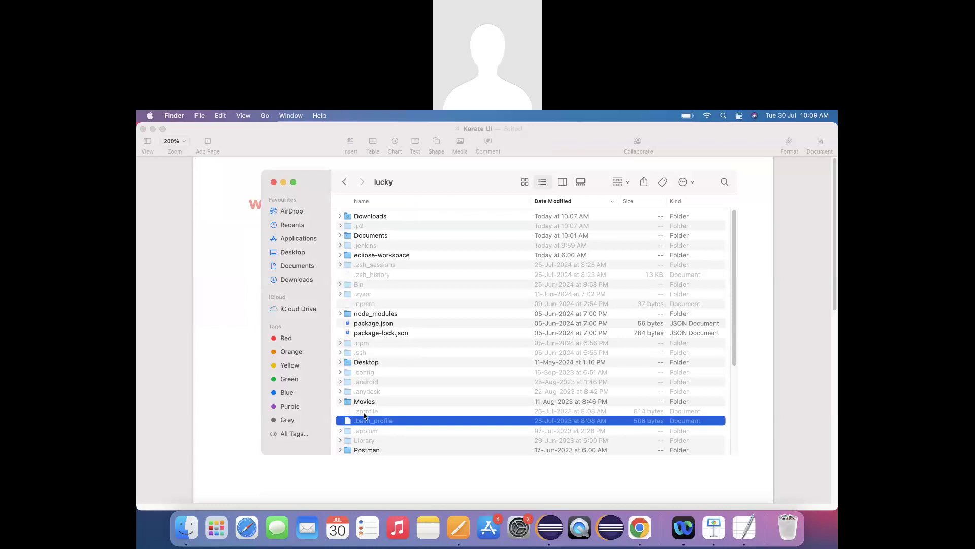
right_click(365, 412)
mouse_move(441, 342)
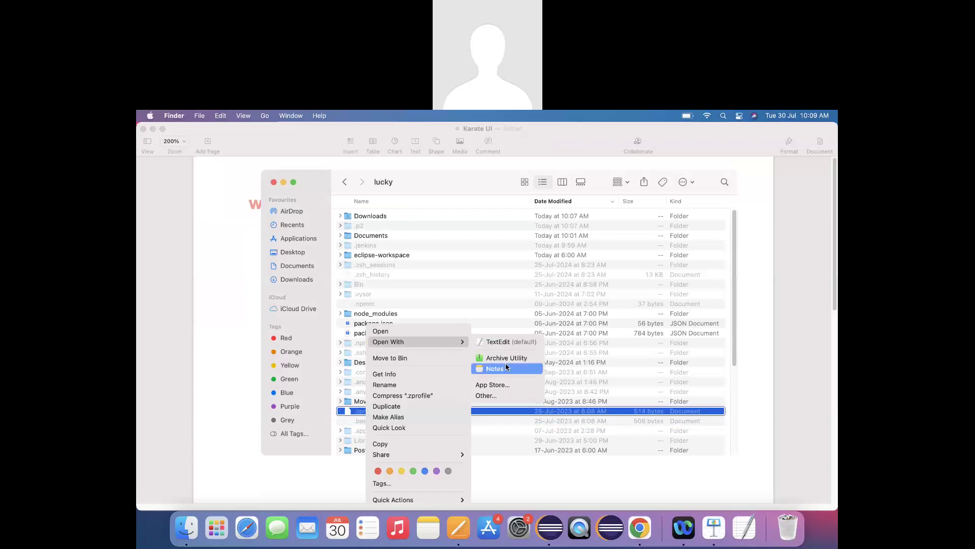
left_click(512, 341)
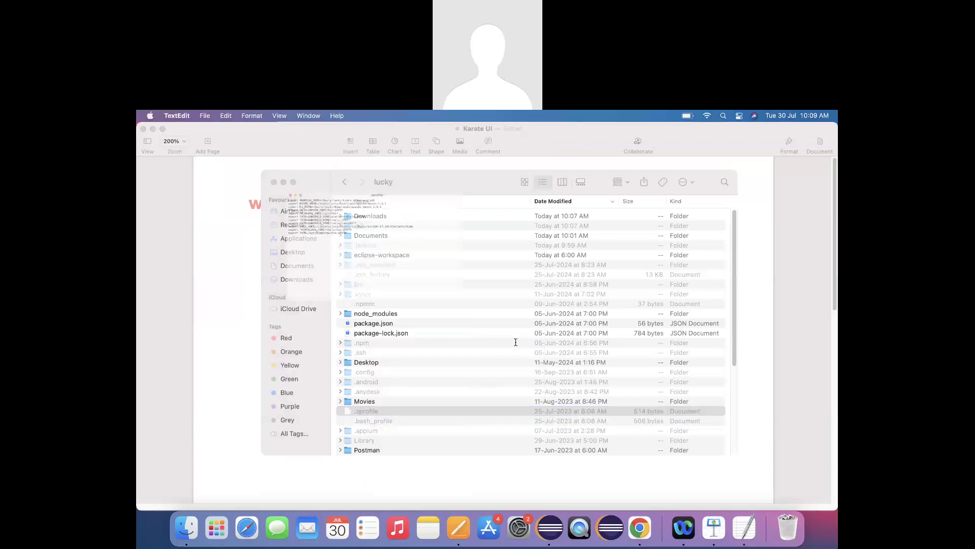
key("super+w")
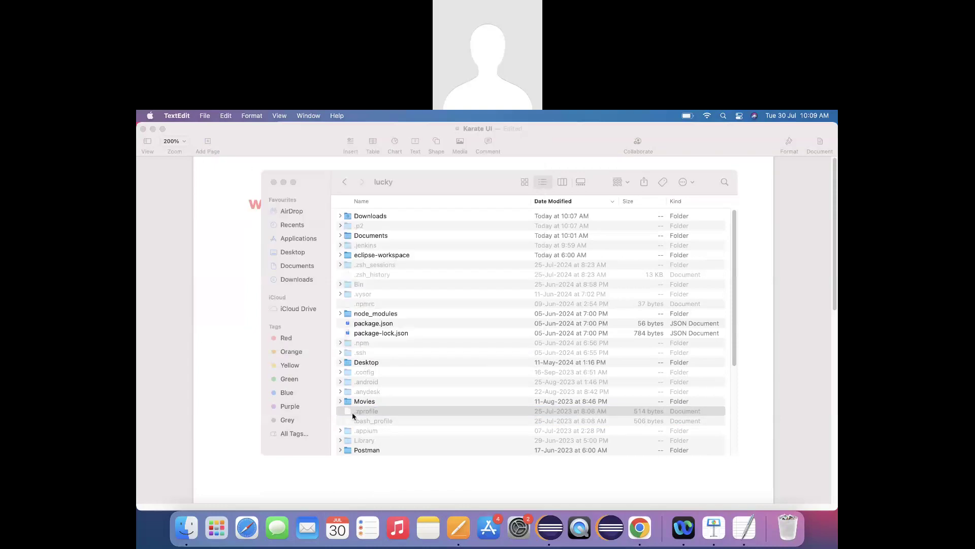
left_click(273, 181)
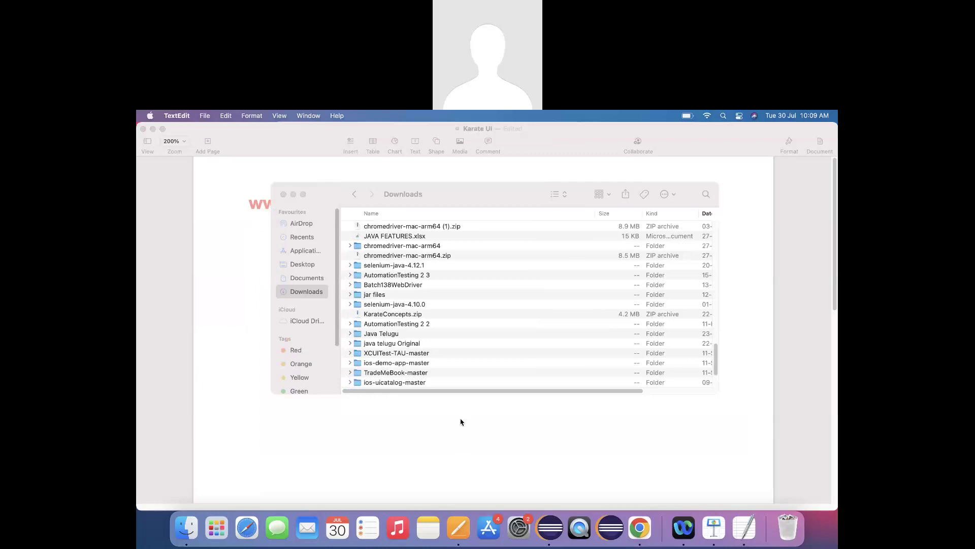
left_click(283, 194)
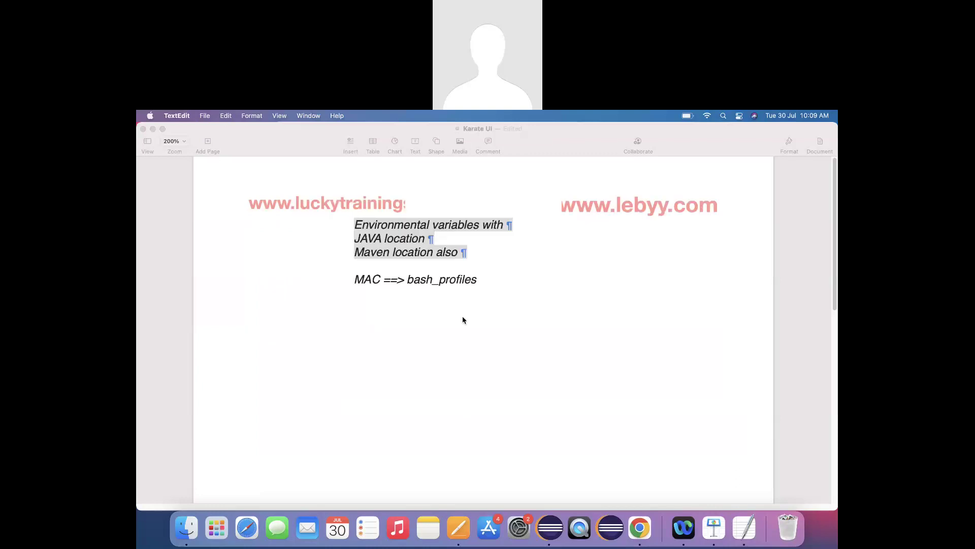
- Delete all the environment variable and bash_profiles notes from the Karate UI document
left_click(497, 291)
left_click_drag(497, 291, 476, 217)
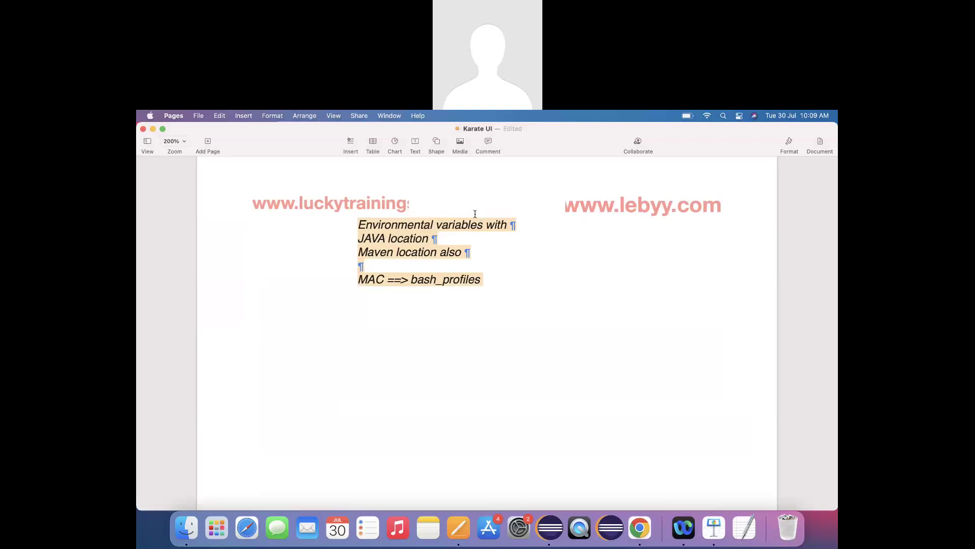
key("Right")
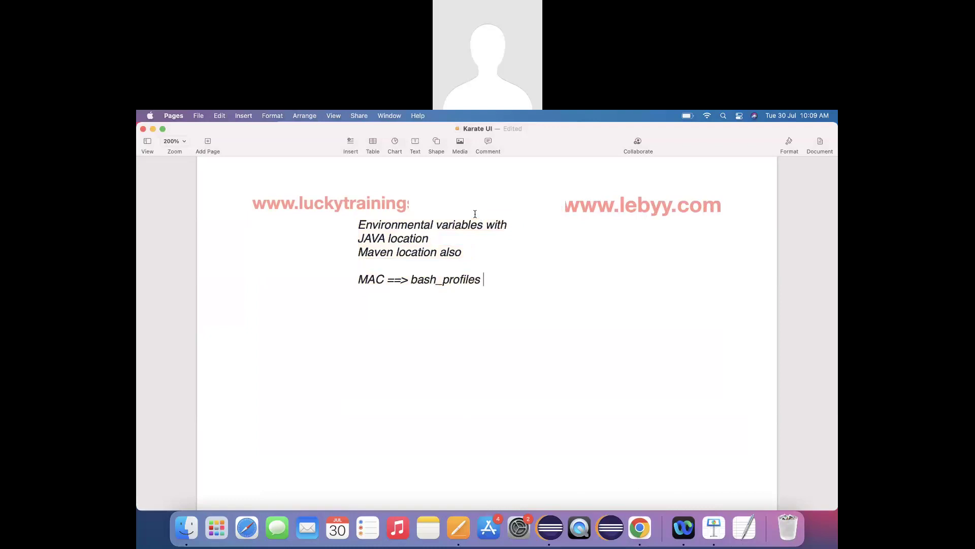
key("shift+Up")
key("shift+Up")
key("shift+Up")
key("shift+Up")
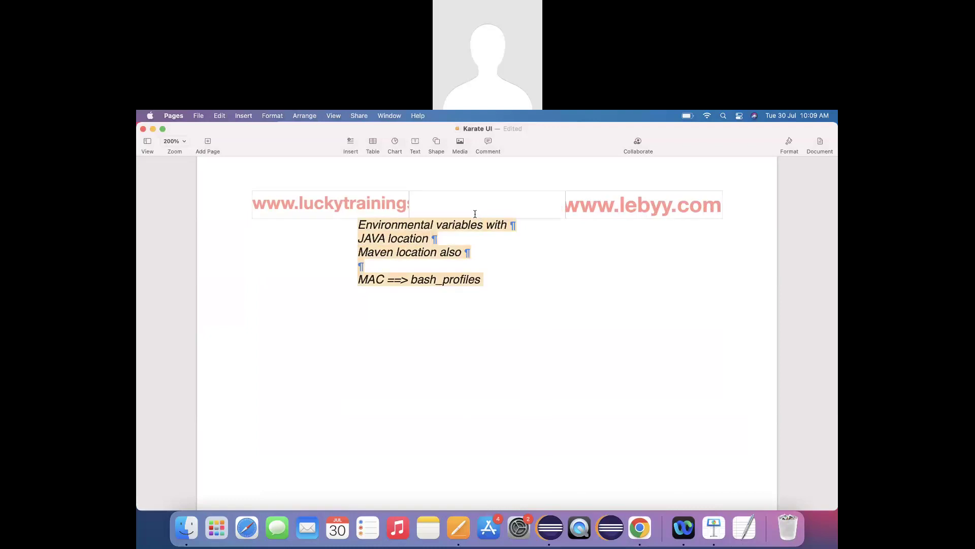
key("BackSpace")
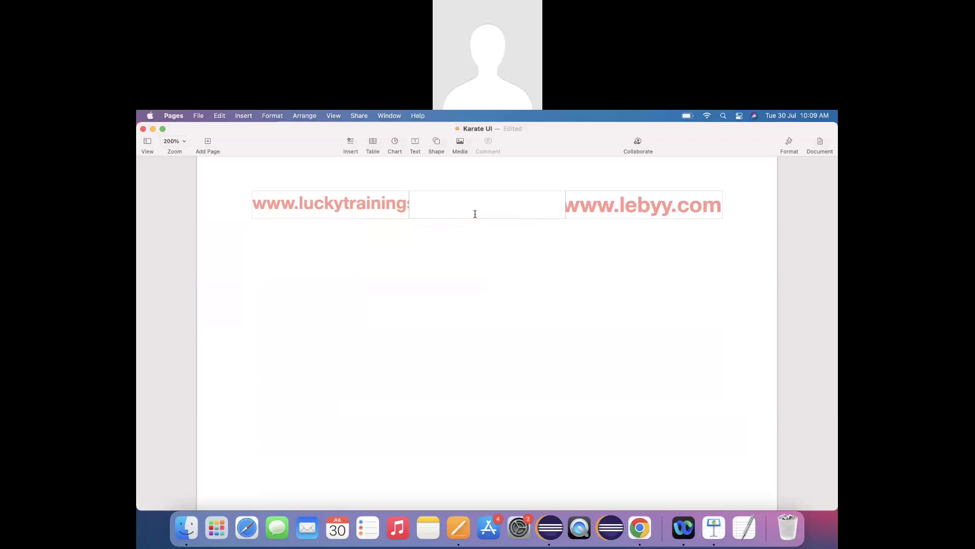
- Check the prerequisites on the Configuration for Karate slide, and search for "postman" in a new Chrome tab
left_click(639, 529)
key("ctrl+Right")
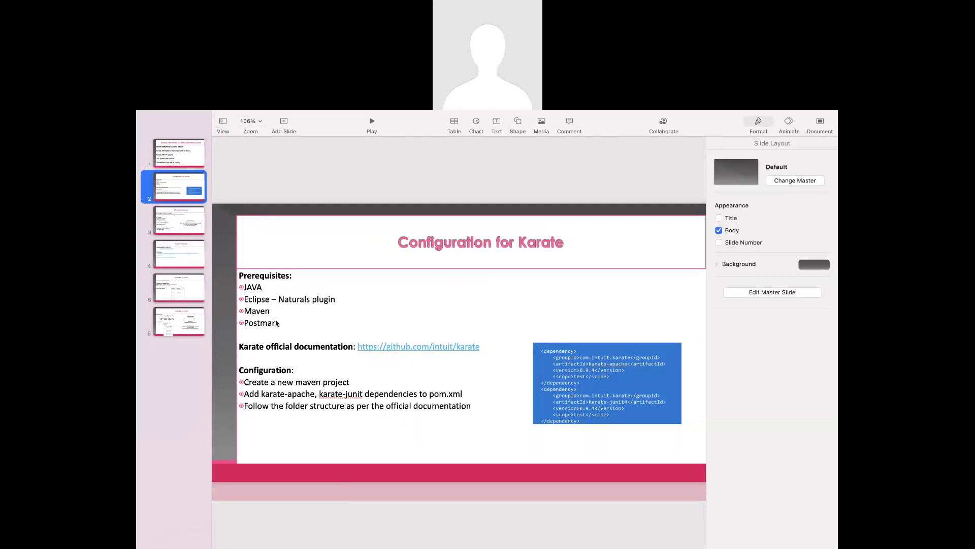
key("ctrl+Left")
key("super+t")
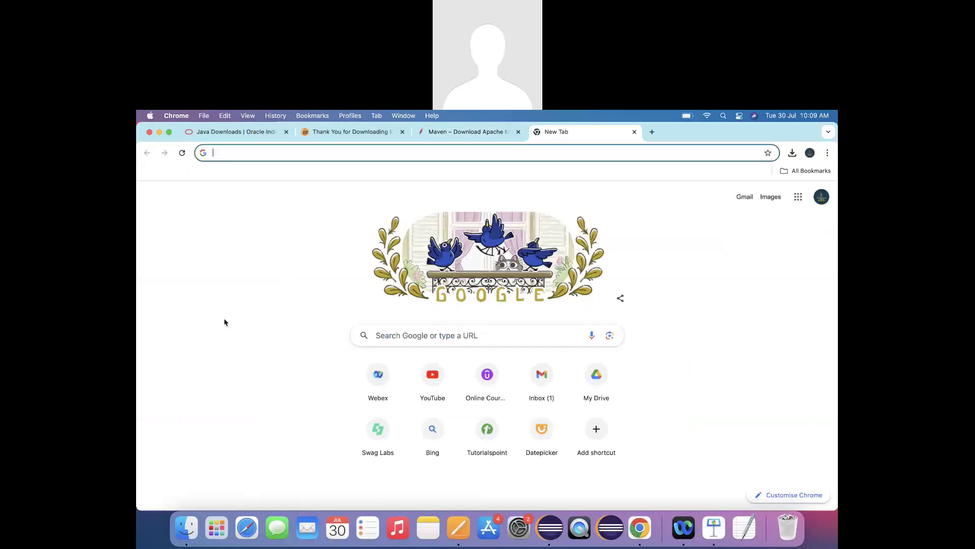
type("postman")
key("Return")
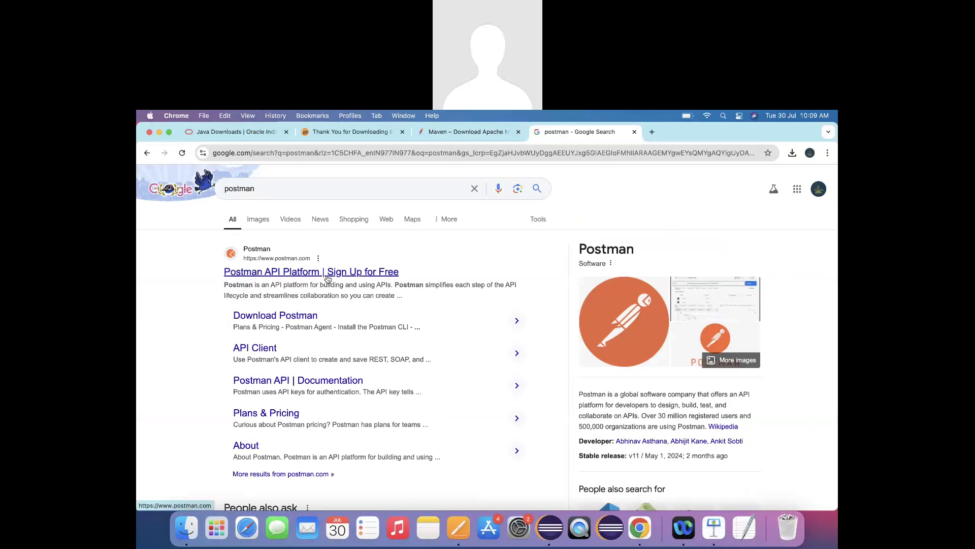
- Open the Postman website from the search results and sign in with the saved Postman account
left_click(325, 274)
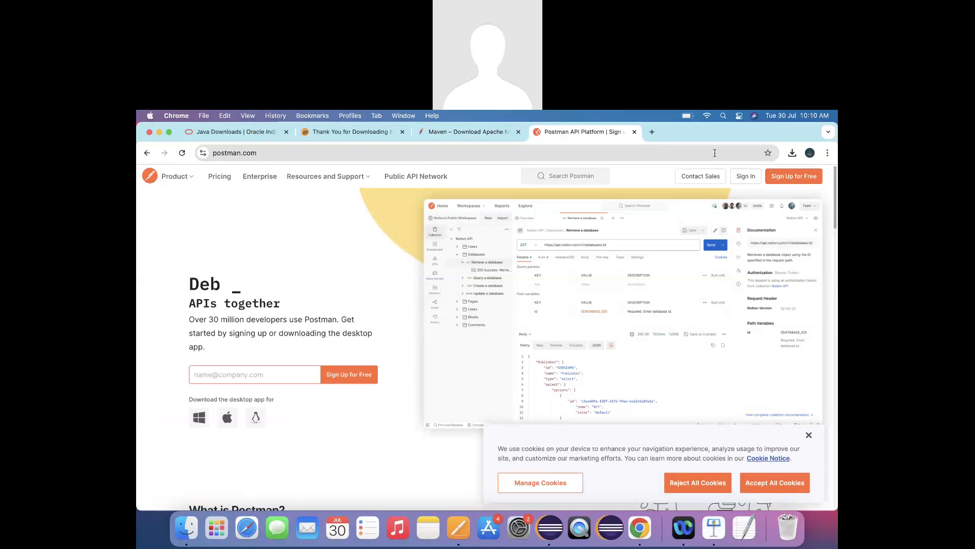
left_click(750, 177)
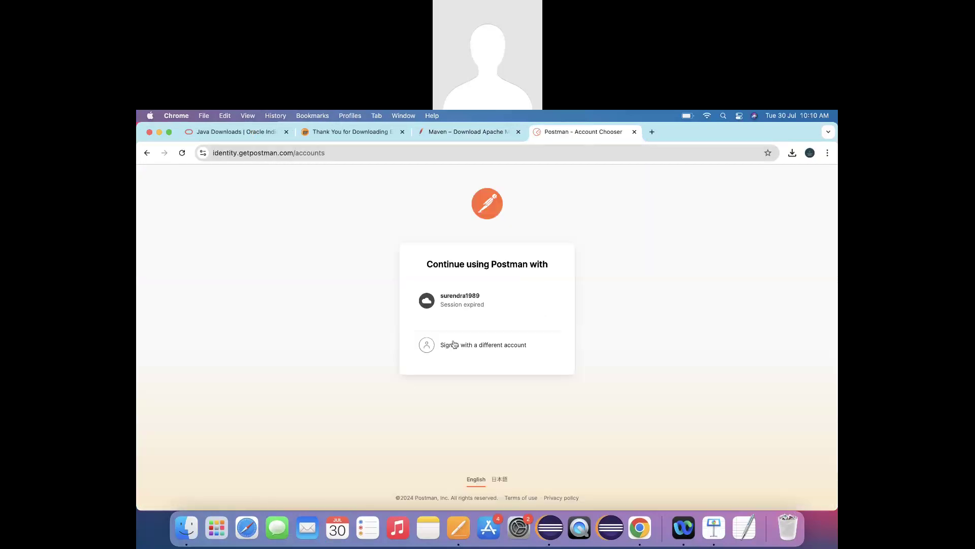
left_click(465, 305)
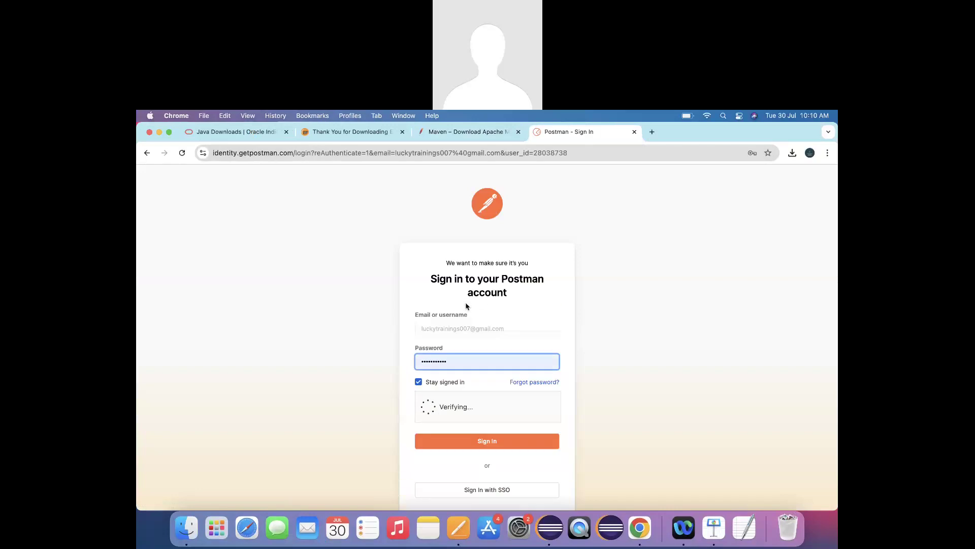
left_click(487, 441)
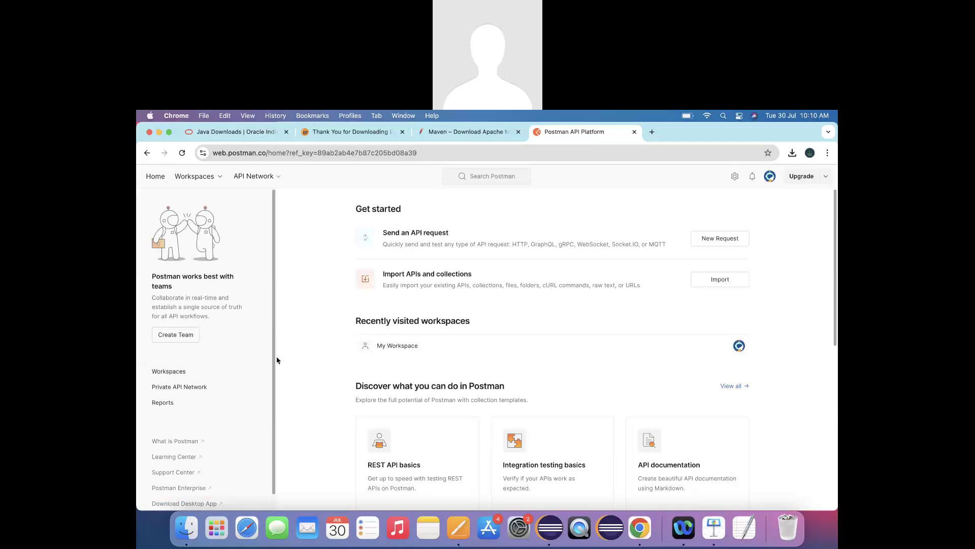
- Look over the Postman home page, view a new blank request in My Workspace, and close the Postman tab
scroll(275, 437, "down", 1)
scroll(277, 457, "up", 1)
left_click(721, 237)
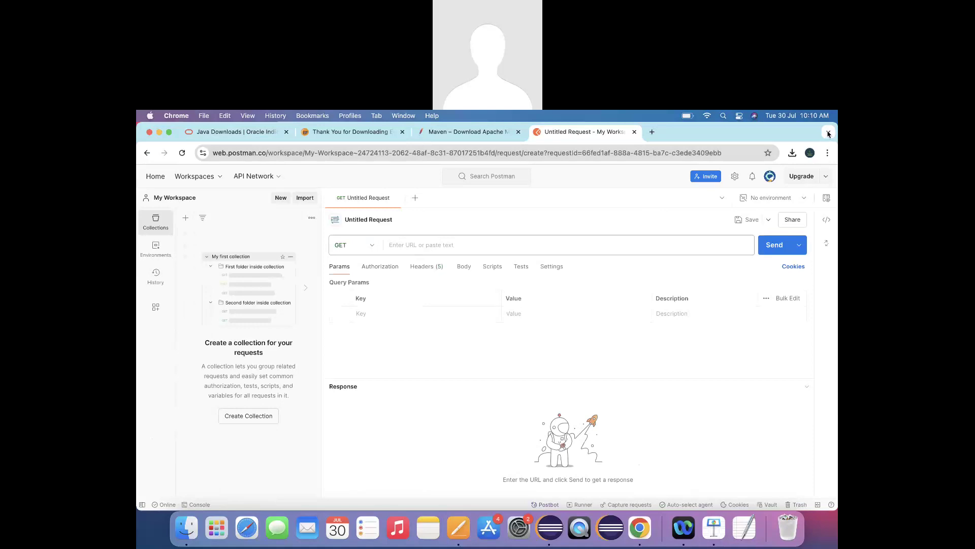
left_click(634, 132)
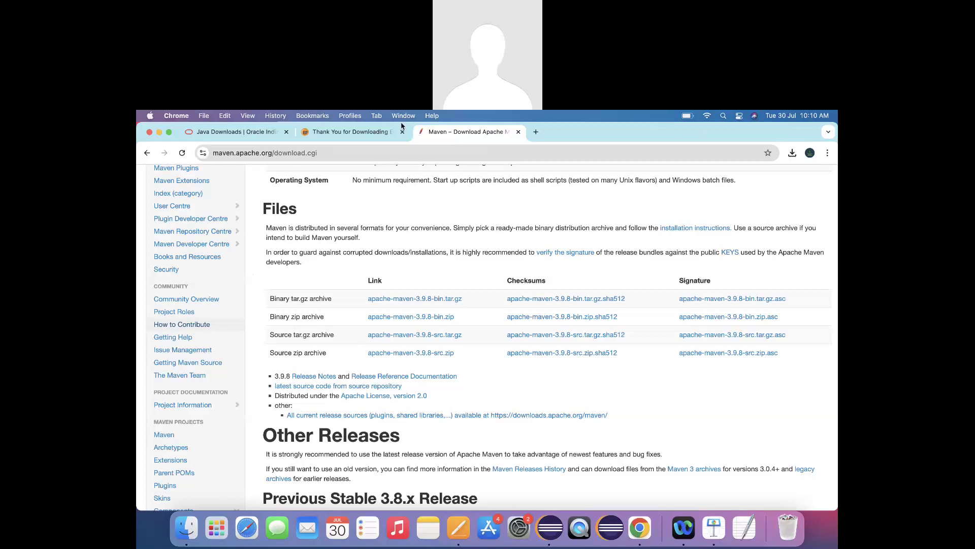
- Return to the Karate presentation, review the Configuration for Karate slide, and view the API and Its Methods slide
key("super+Tab")
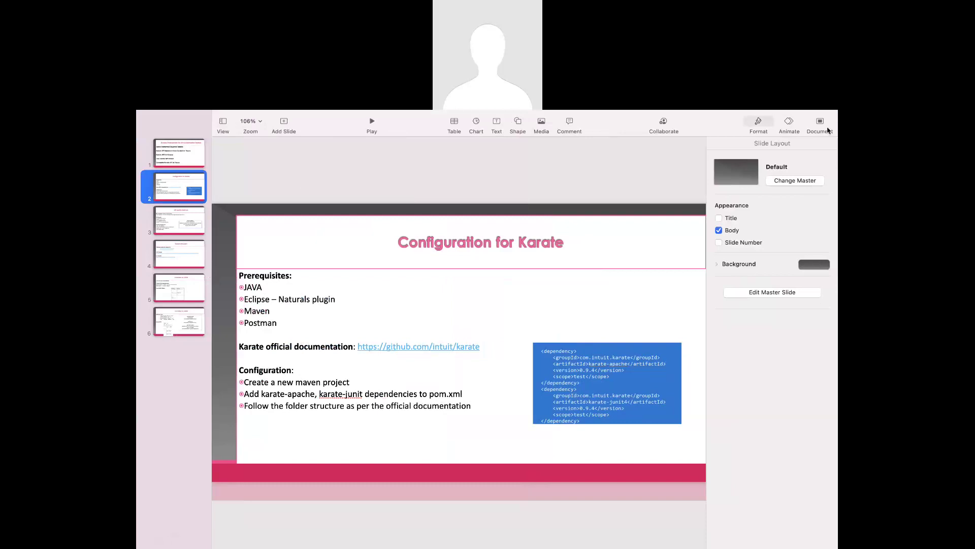
left_click(828, 148)
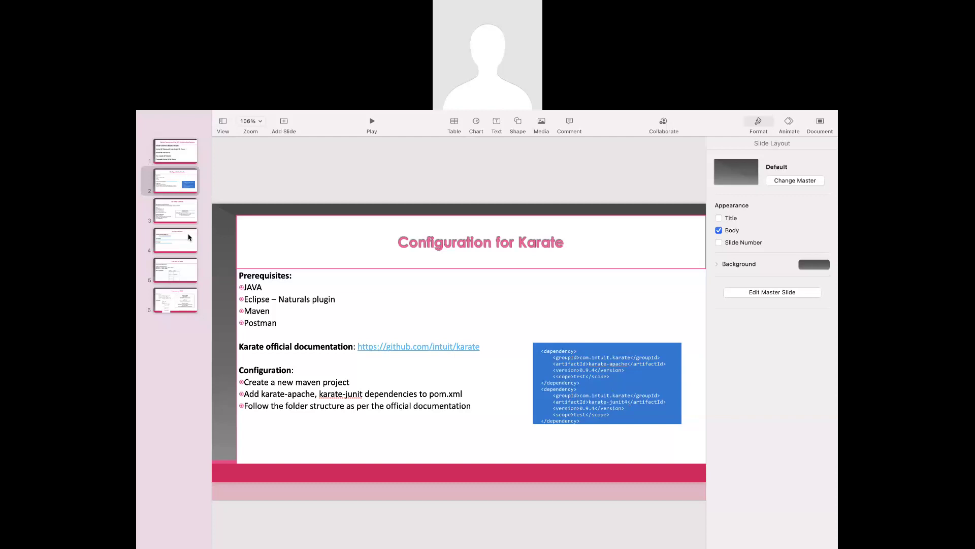
left_click(179, 221)
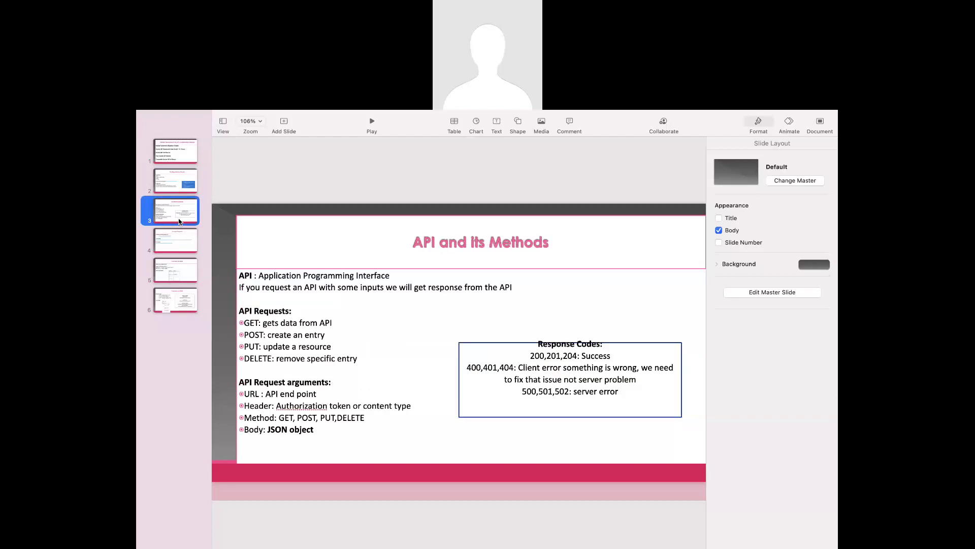
- Switch to Eclipse and start a new Maven Project, finding its wizard with "mave" and continuing to the archetype selection
key("super+Tab")
left_click(550, 528)
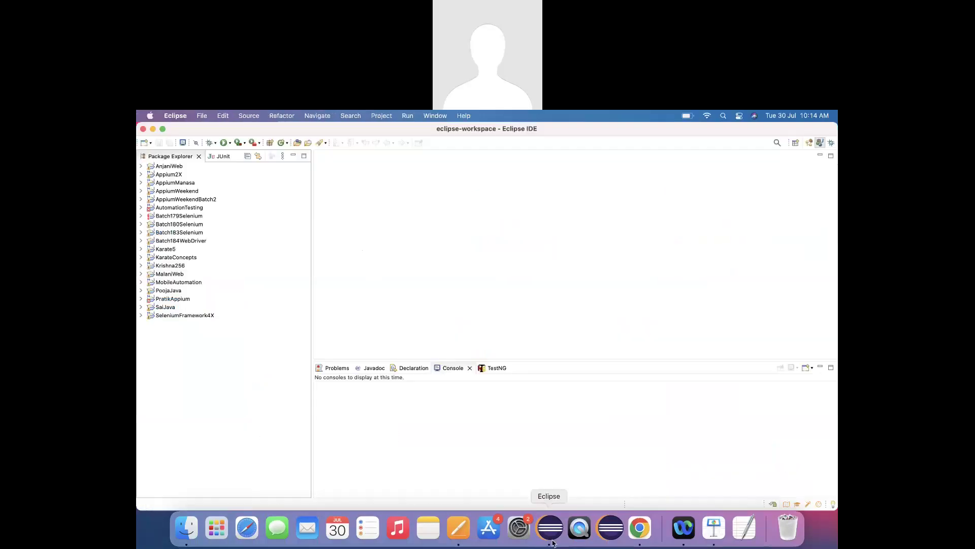
left_click(203, 118)
mouse_move(204, 128)
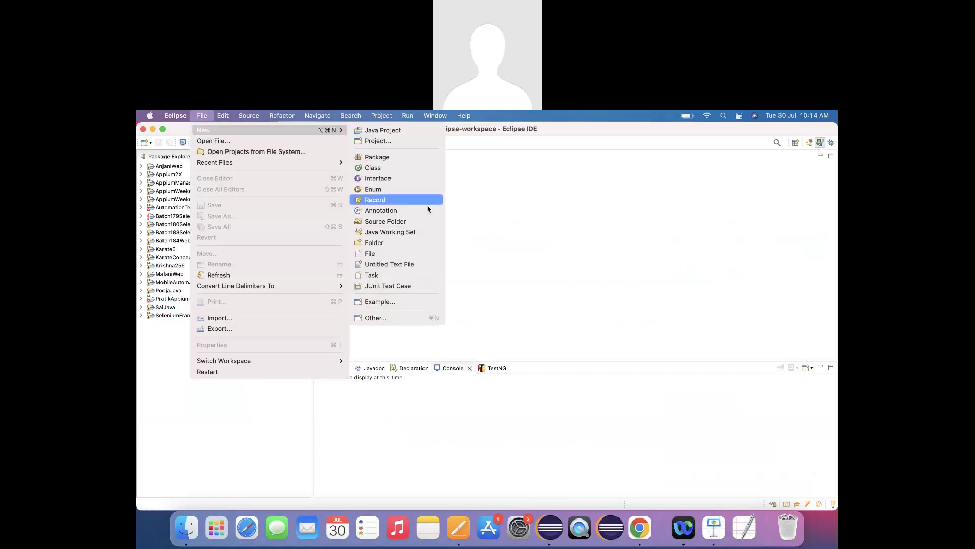
left_click(385, 322)
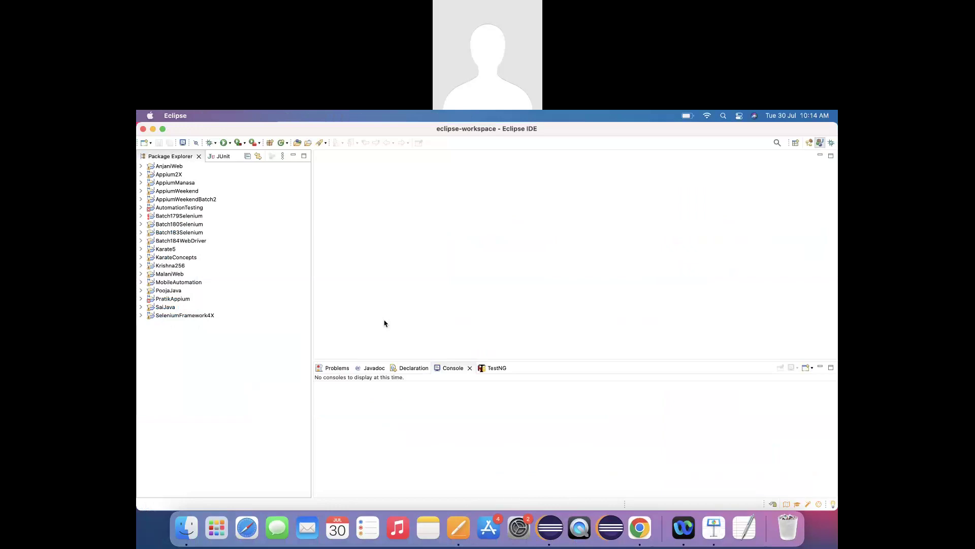
type("mave")
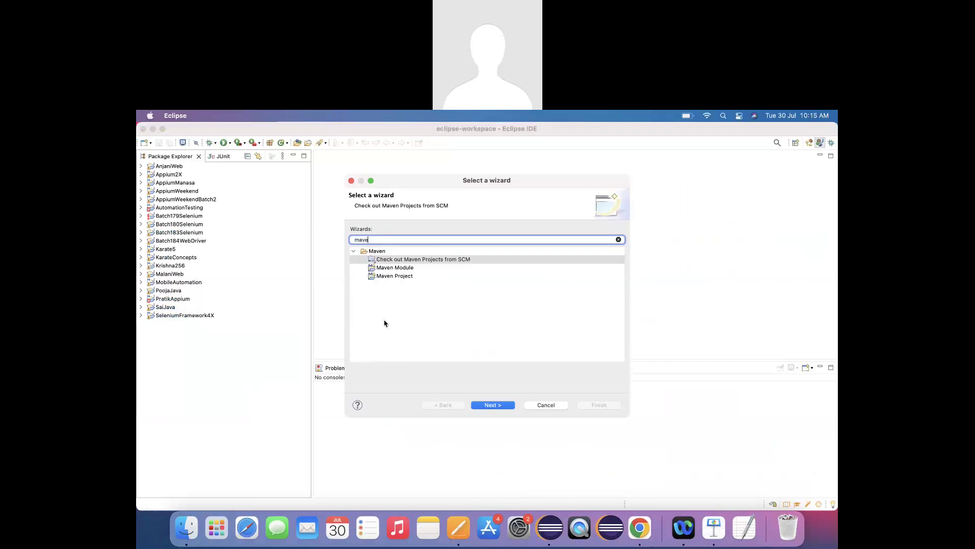
left_click(396, 276)
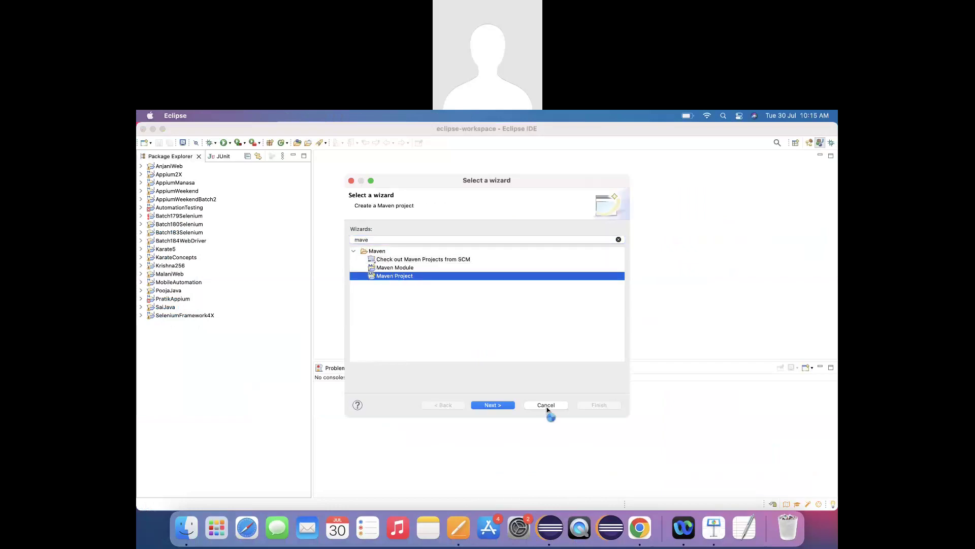
left_click(506, 406)
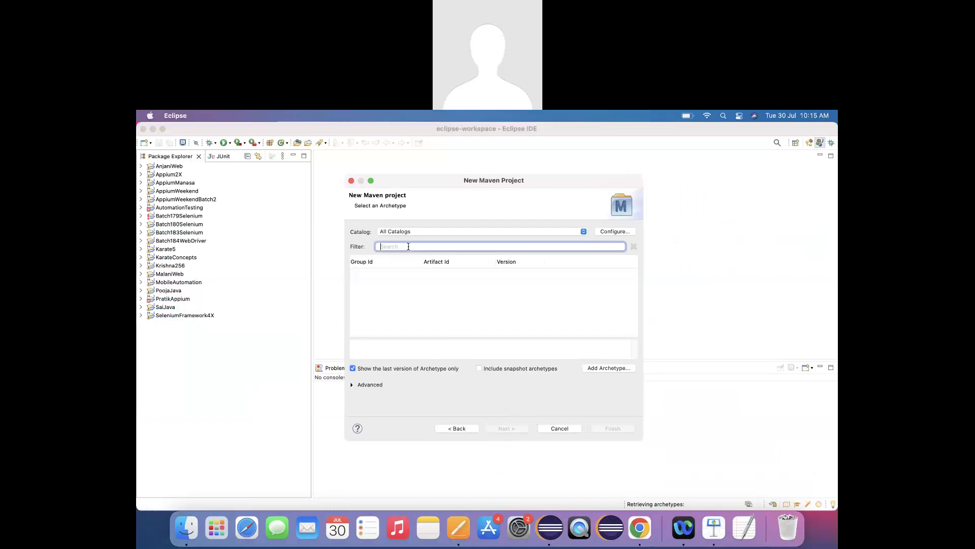
- Filter the archetypes by "karate" and choose the com.intuit.karate karate-archetype version 1.4.1 for the new project
type("ka")
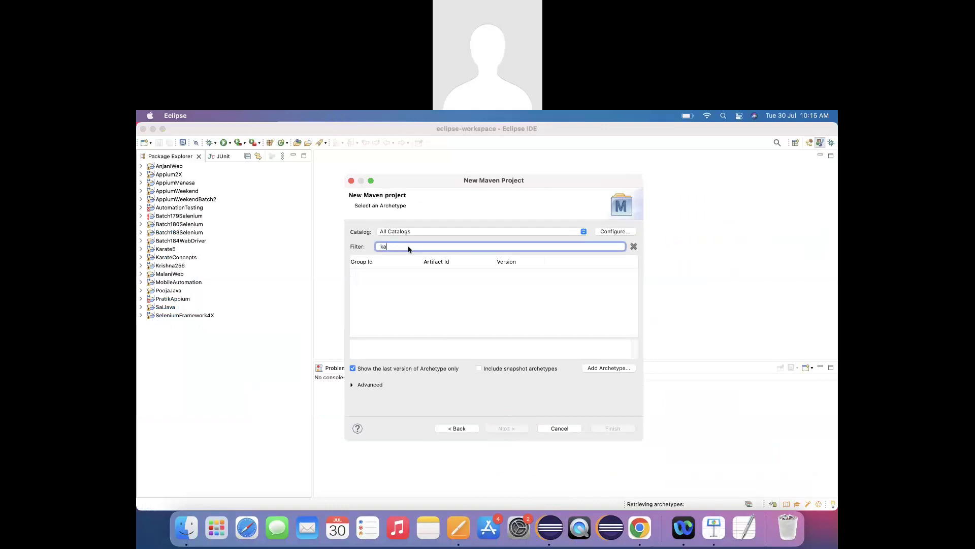
type("rate")
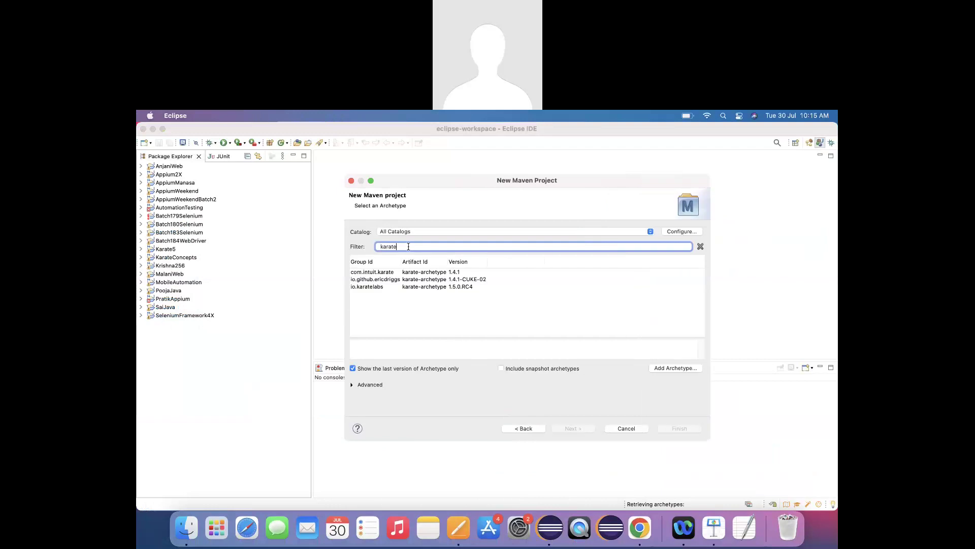
left_click(384, 273)
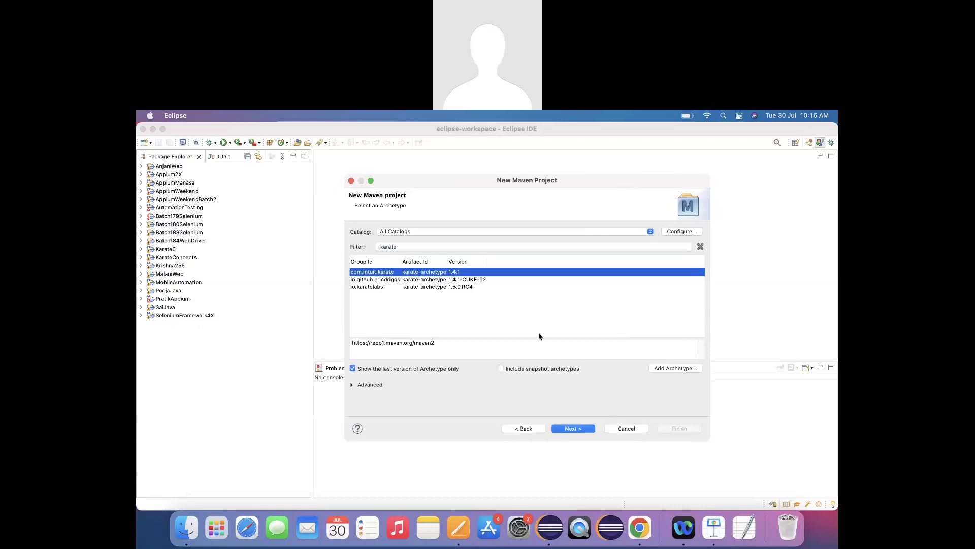
left_click(579, 430)
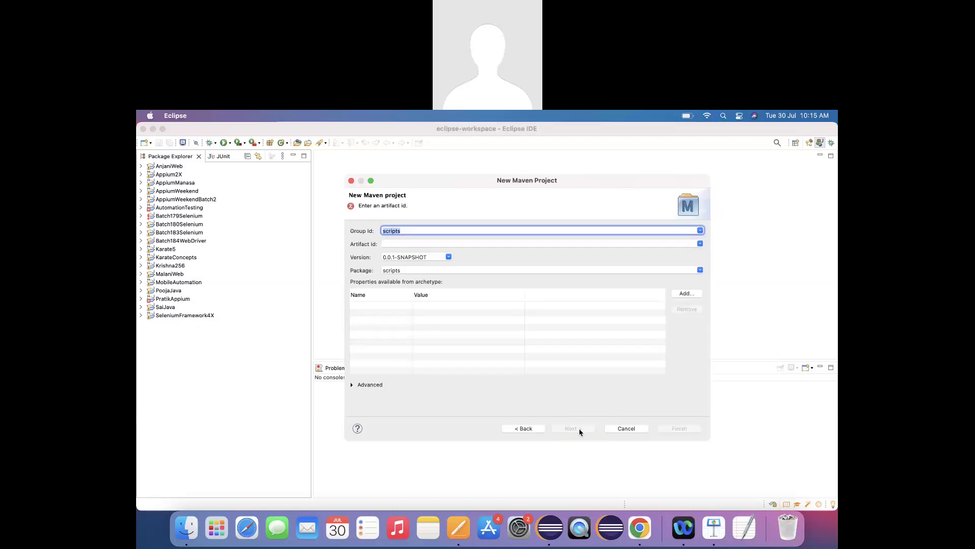
- Set the Artifact Id to KarateLatestCodeBase and finish creating the Maven project
left_click(408, 243)
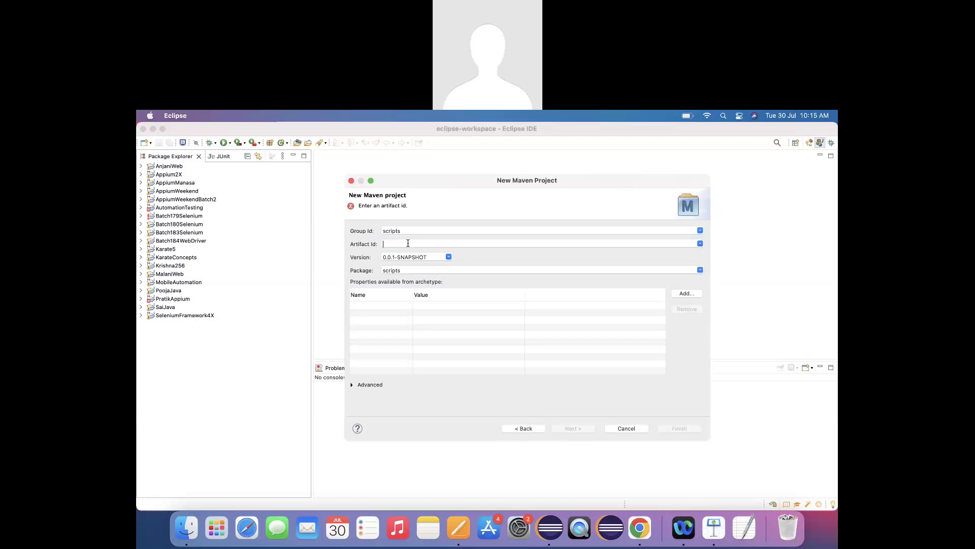
type("teLatestF")
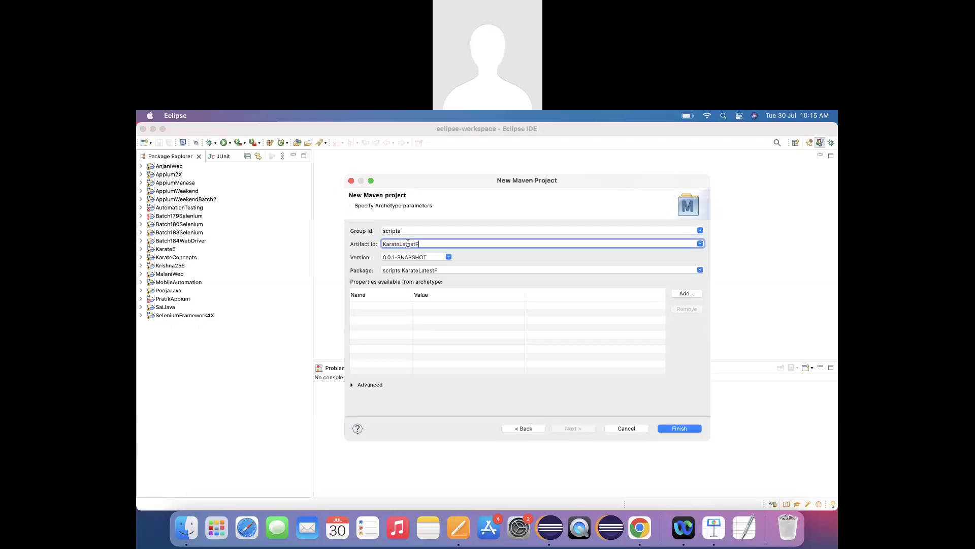
key("BackSpace")
type("CodeBase")
left_click(673, 431)
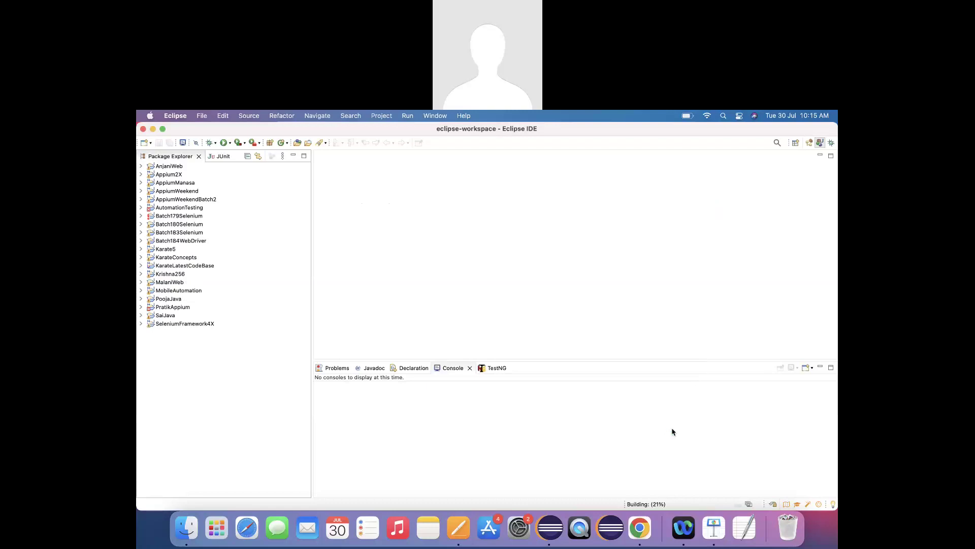
- Expand the KarateLatestCodeBase project, check its pom.xml and JRE System Library entries, and refresh the project
left_click(164, 266)
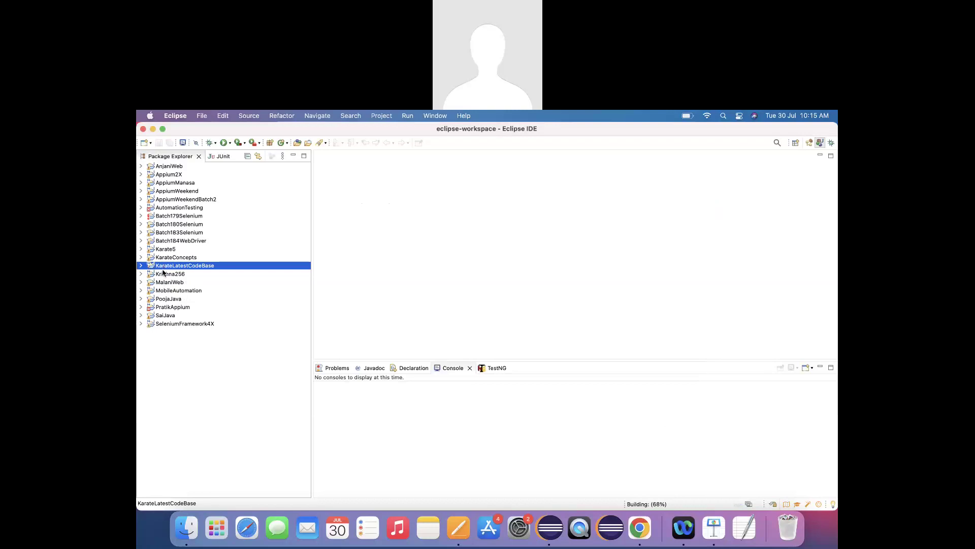
double_click(163, 268)
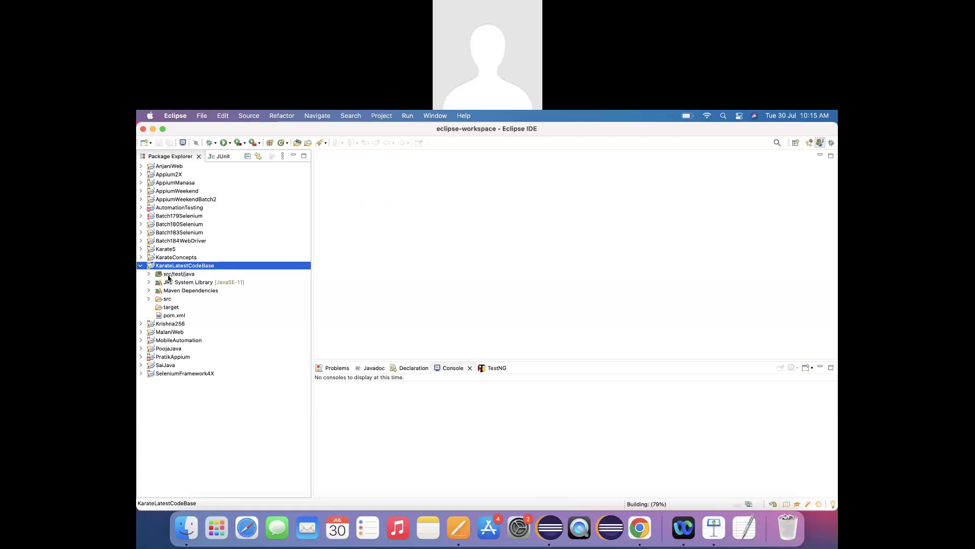
left_click(172, 315)
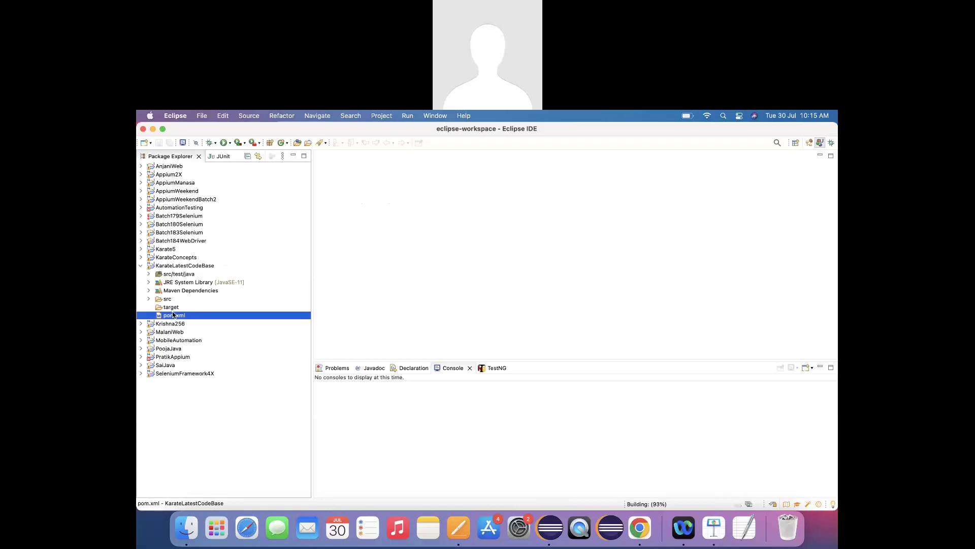
left_click(203, 284)
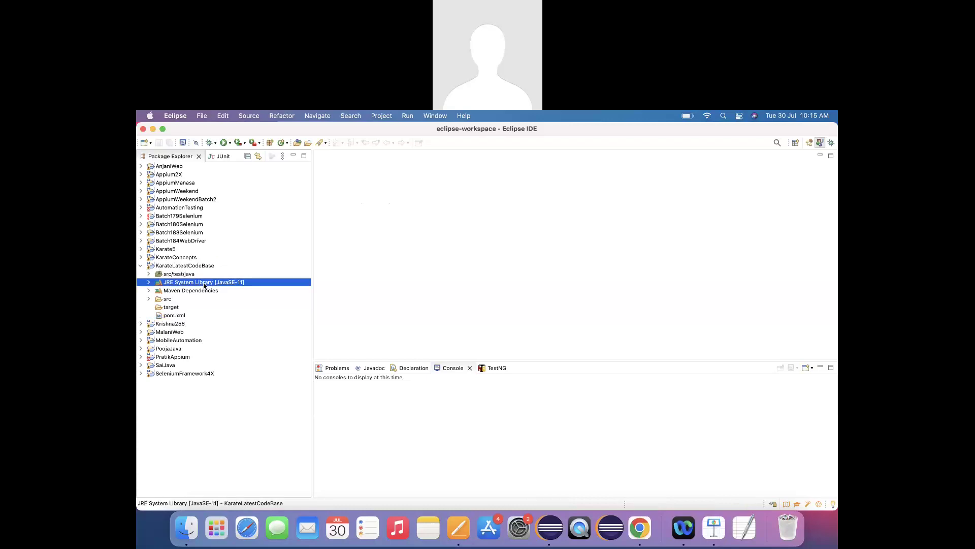
left_click(160, 268)
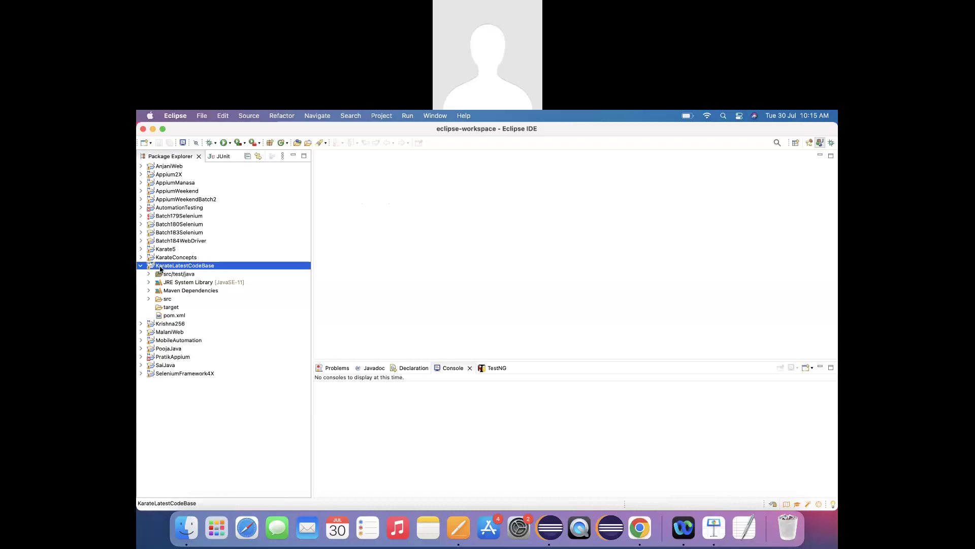
right_click(160, 269)
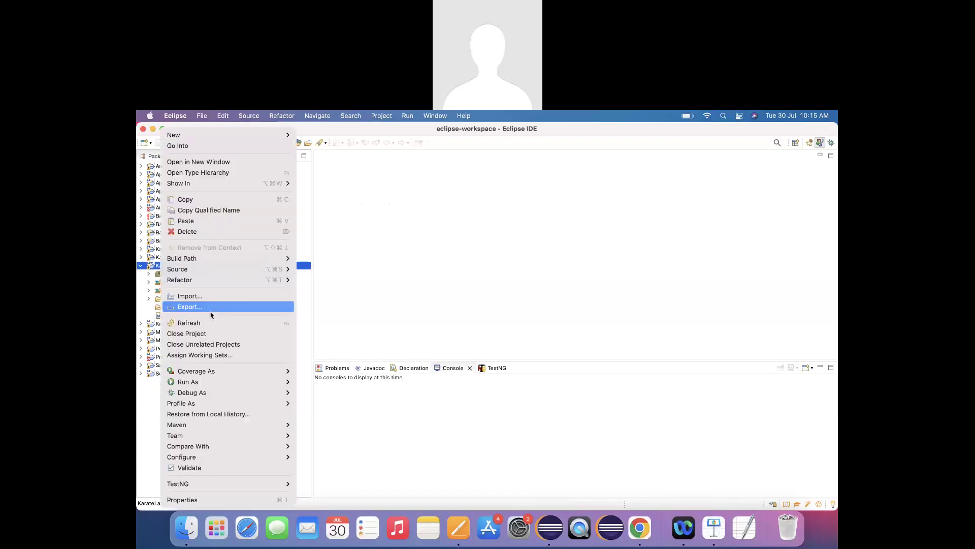
left_click(202, 326)
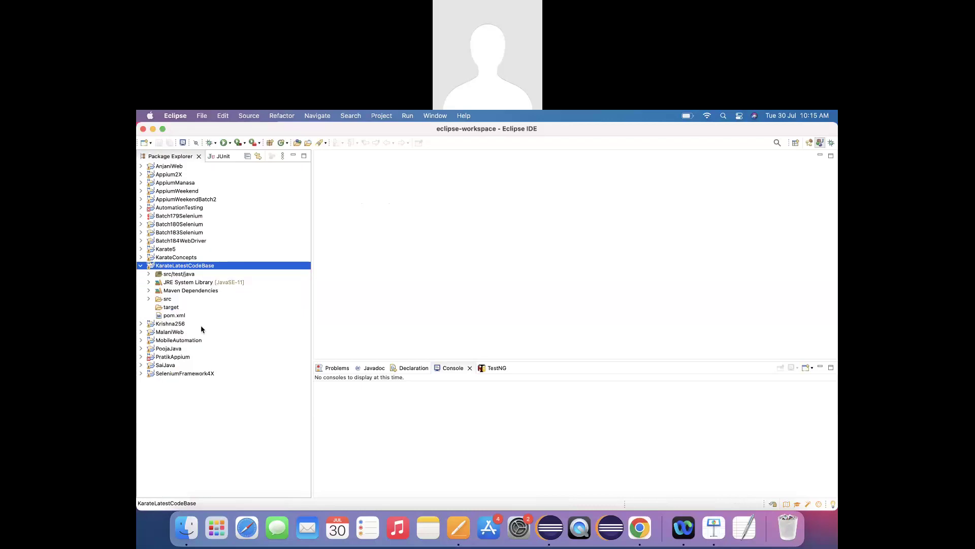
- Expand src/test/java, examine the function code in karate-config.js, and close the file
left_click(149, 274)
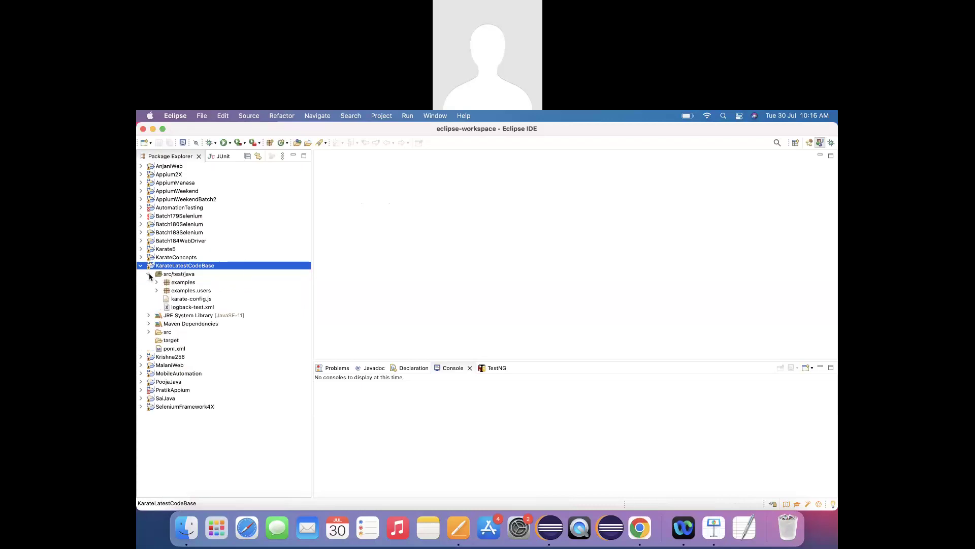
left_click(190, 285)
key("Down")
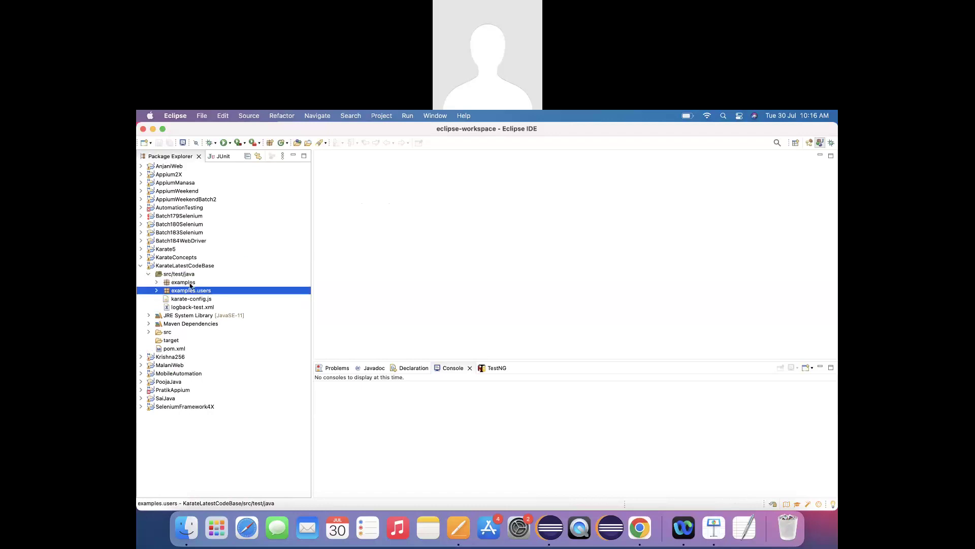
key("Down")
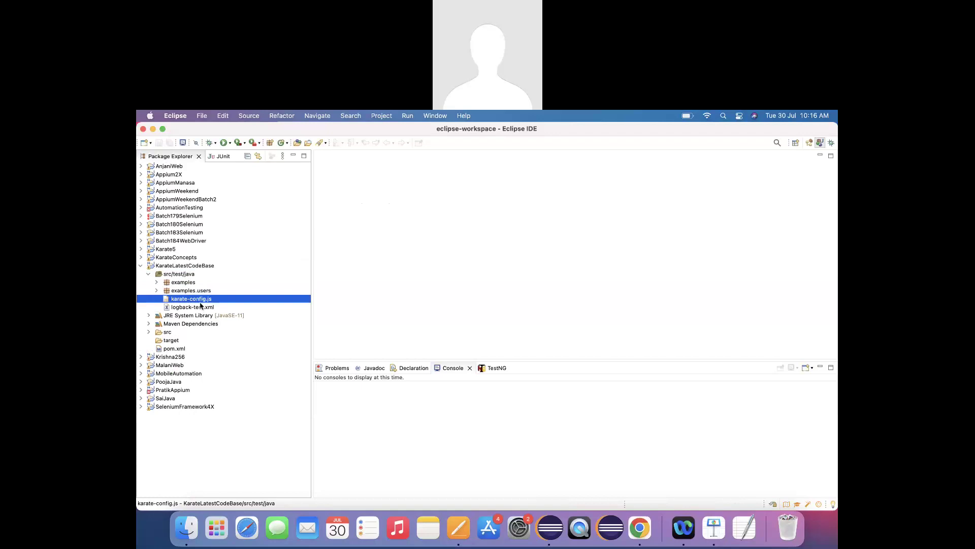
left_click(184, 301)
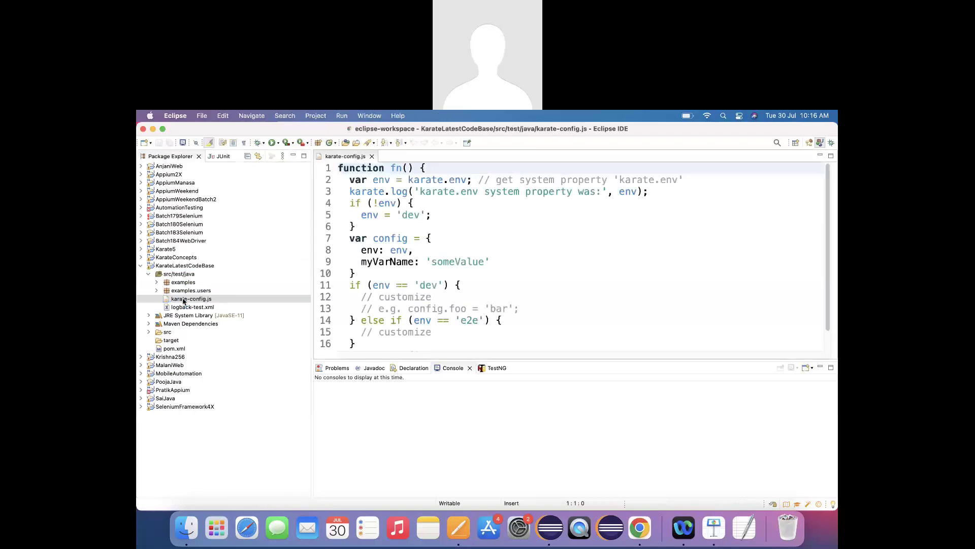
left_click_drag(340, 168, 384, 355)
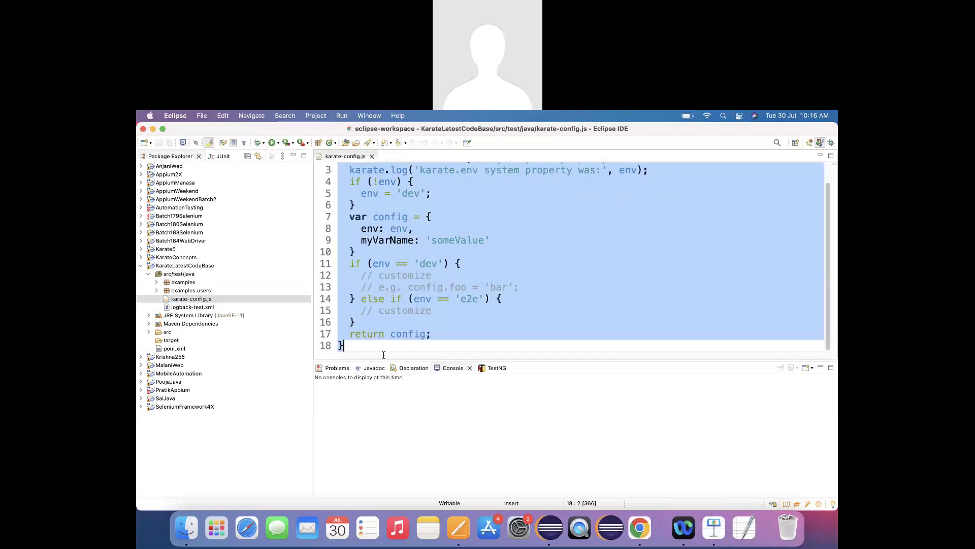
left_click(371, 156)
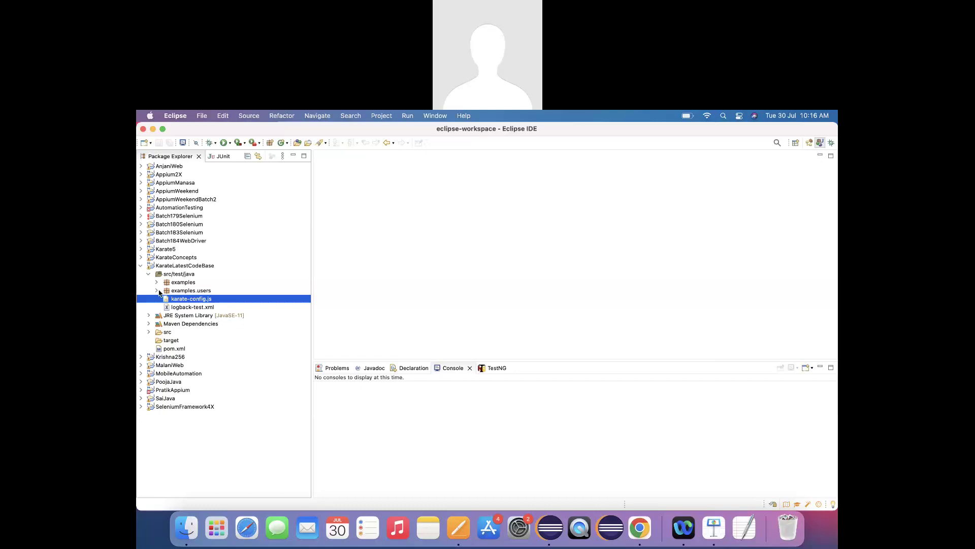
- Expand the examples and examples.users packages and examine the contents of users.feature and UsersRunner.java
left_click(158, 291)
left_click(158, 283)
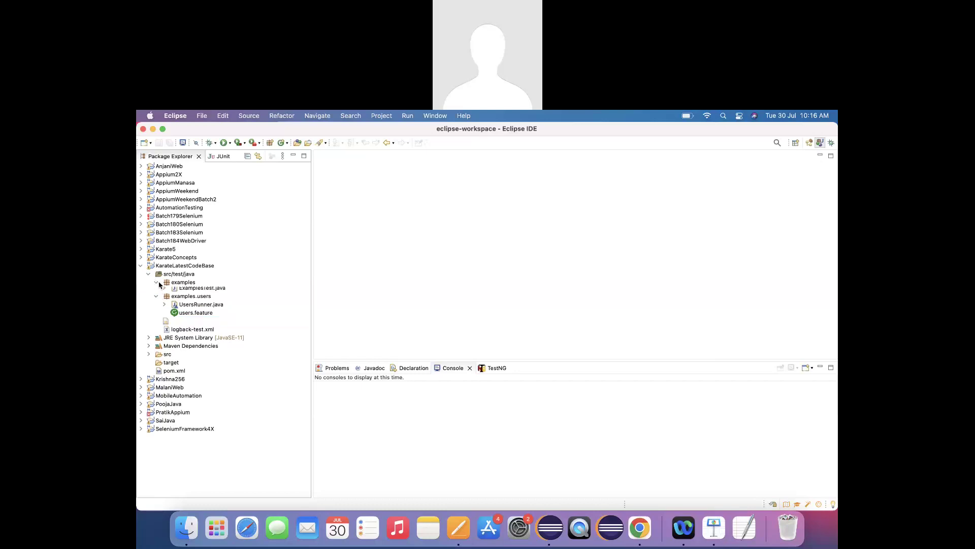
left_click(193, 316)
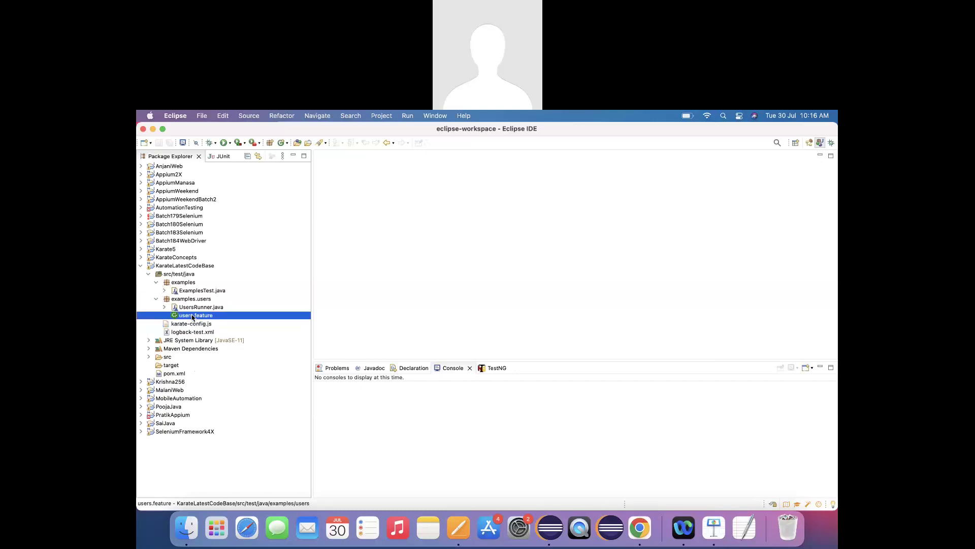
double_click(193, 316)
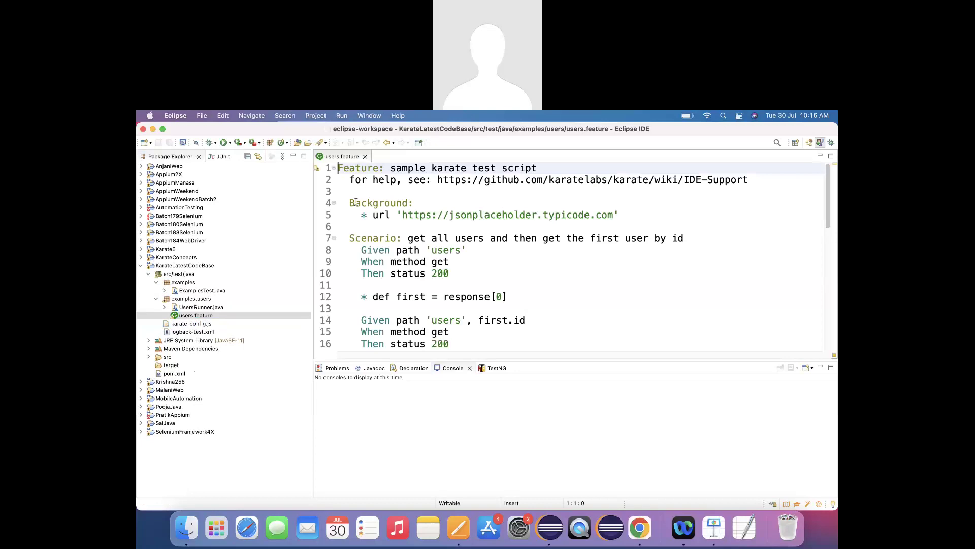
left_click(193, 308)
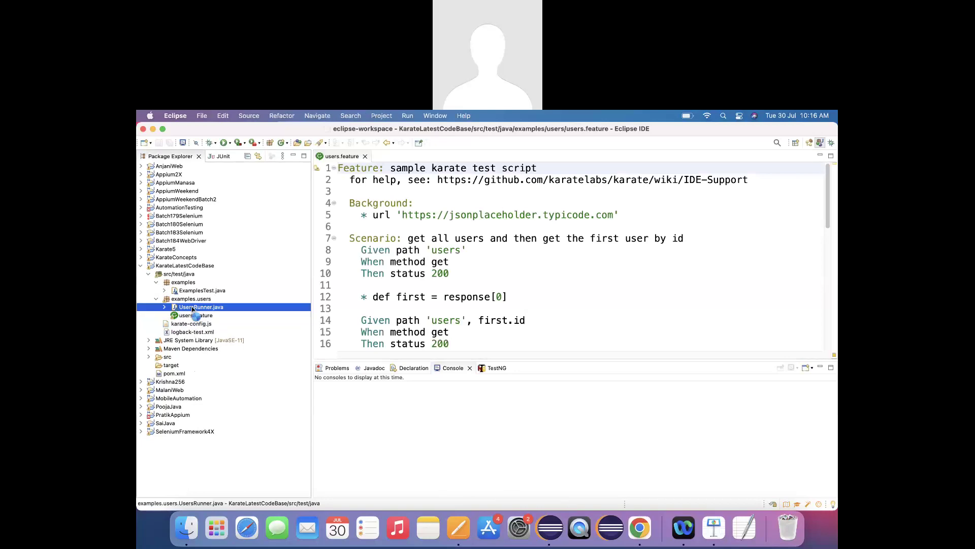
double_click(193, 308)
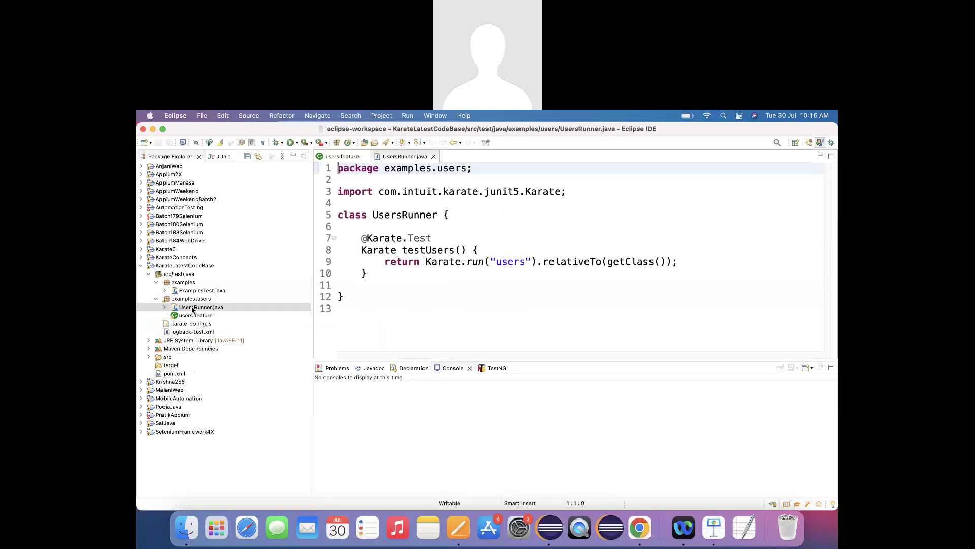
- Delete the examples and examples.users packages, including their subpackages, from src/test/java
left_click(156, 283)
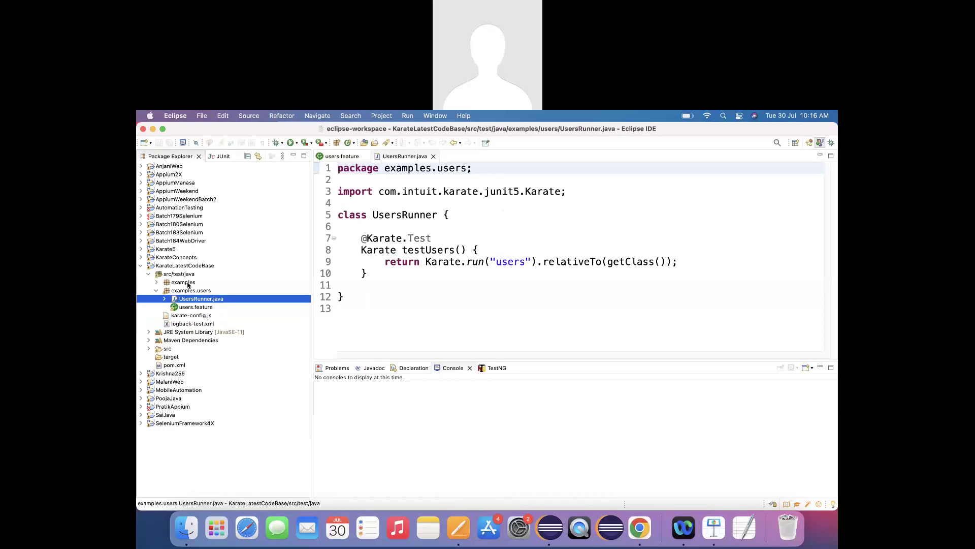
left_click(156, 290)
left_click(181, 283)
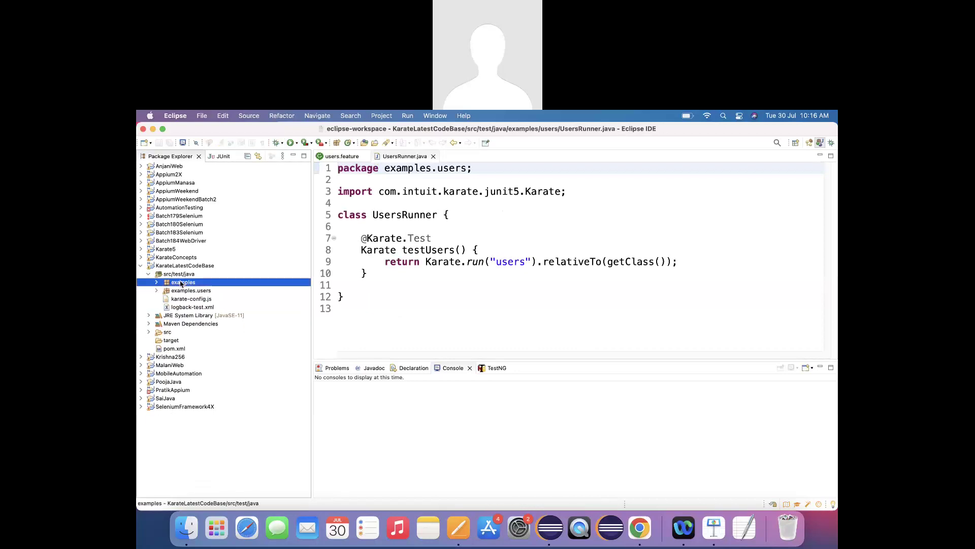
left_click(182, 290, "shift")
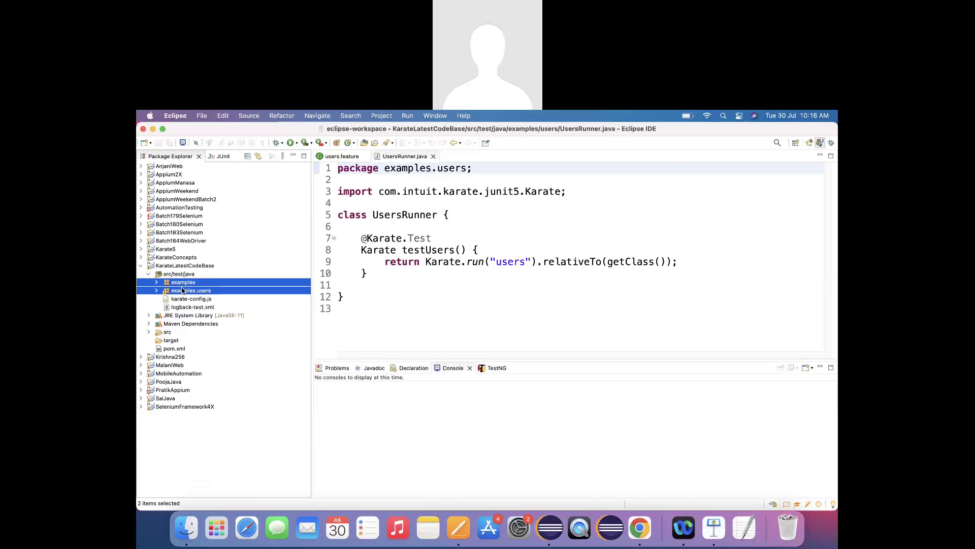
right_click(183, 290)
left_click(209, 264)
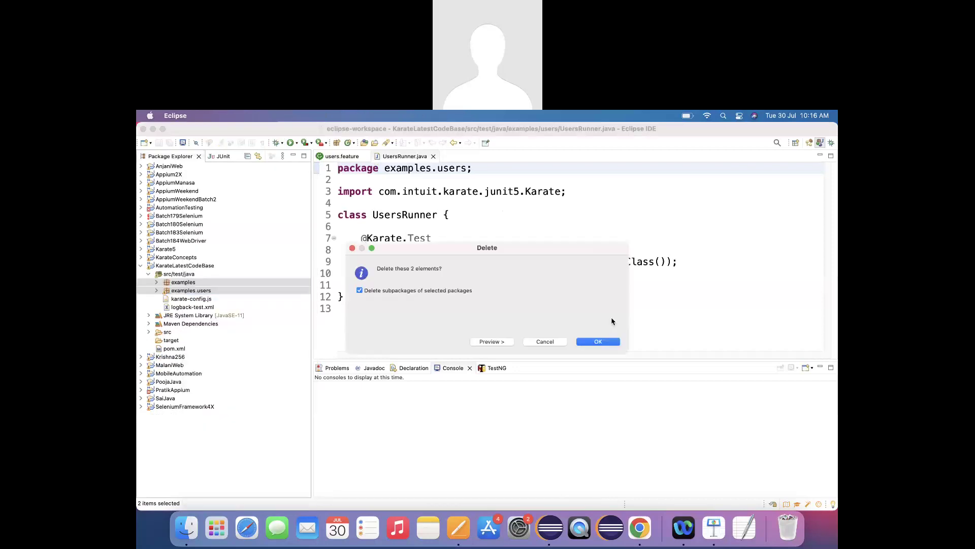
left_click(605, 344)
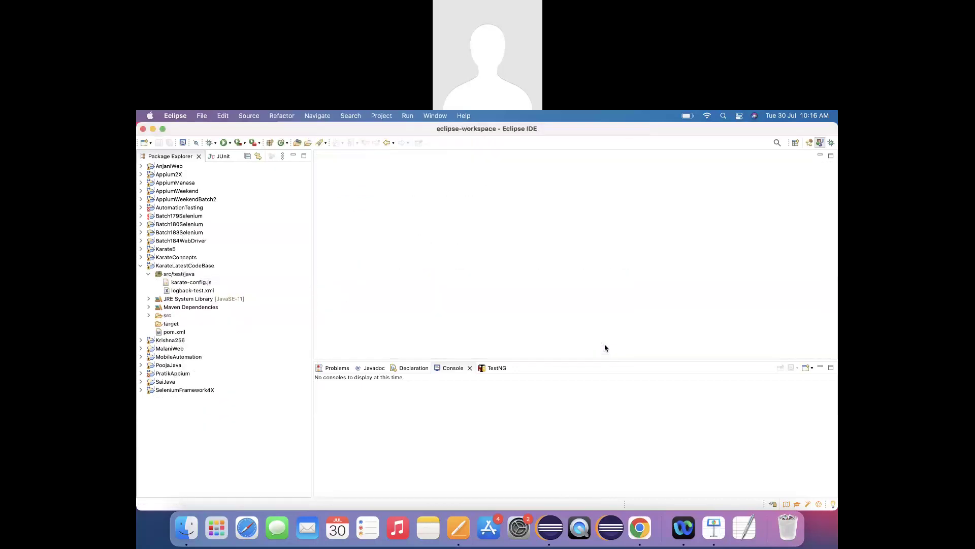
- Create a new package named com.api.automation in the src/test/java source folder
left_click(169, 275)
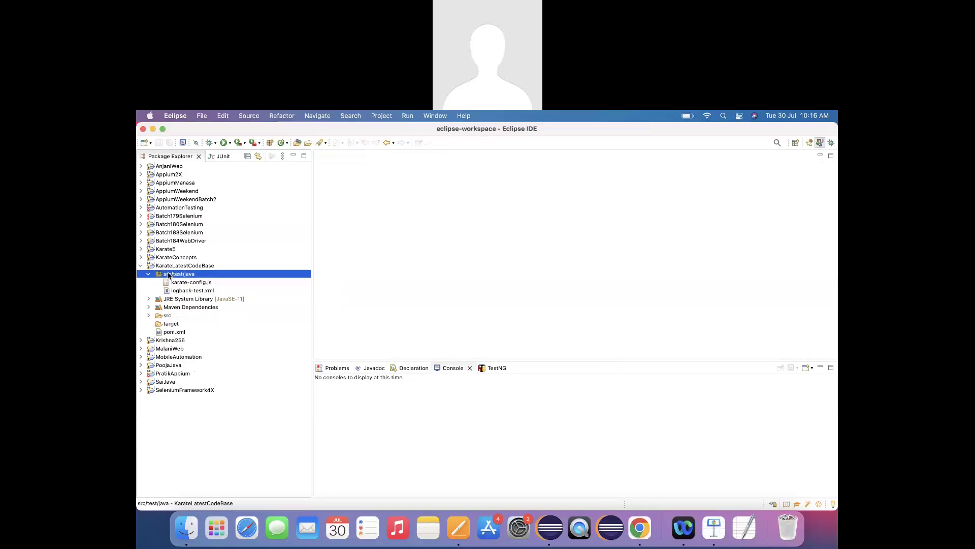
right_click(170, 275)
mouse_move(247, 177)
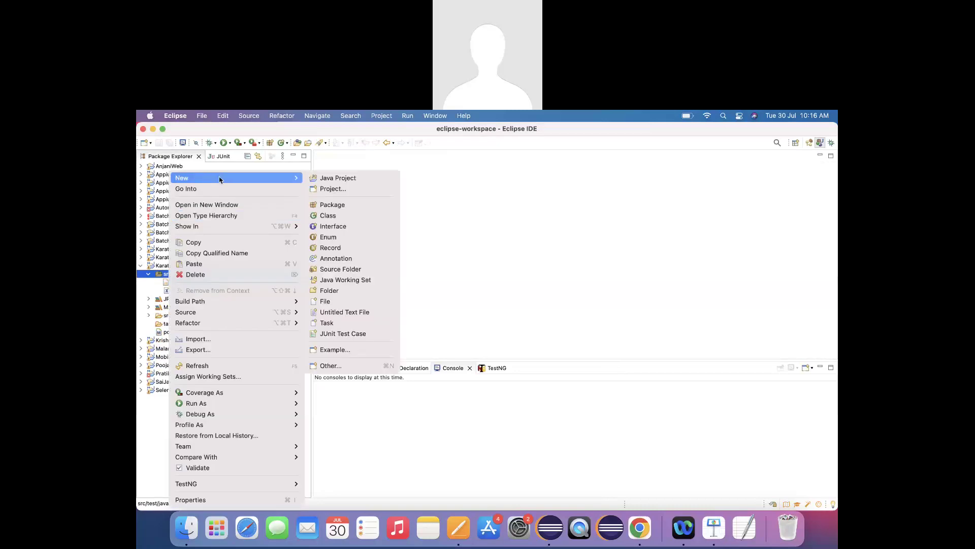
left_click(363, 205)
type("com.a")
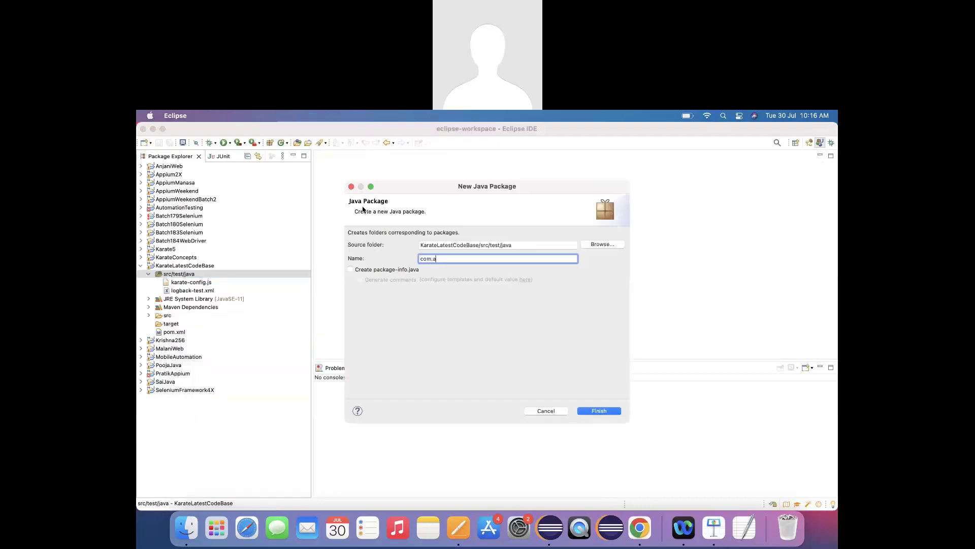
type("pi.automation")
key("Return")
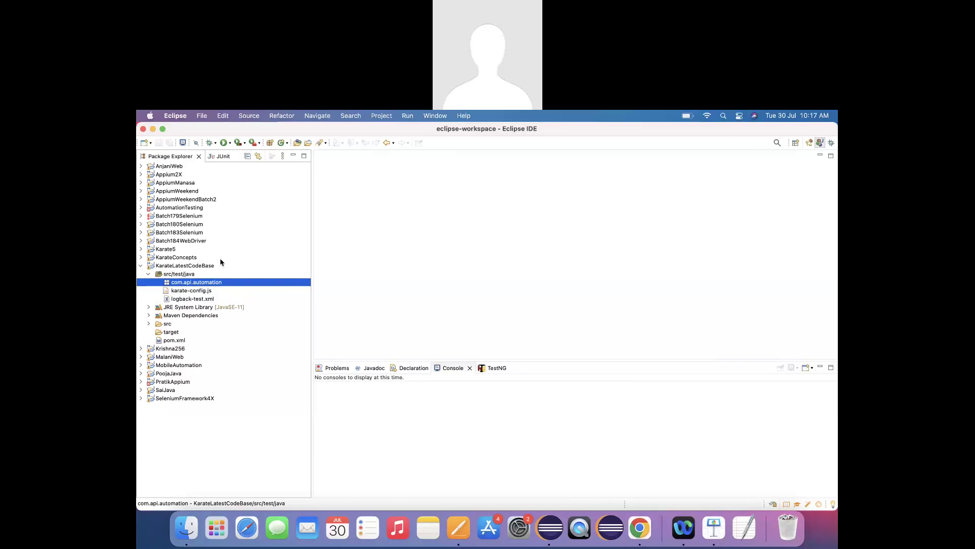
- Switch to the Keynote presentation, review the Configuration for Karate slide, and return to Eclipse
key("super+Tab")
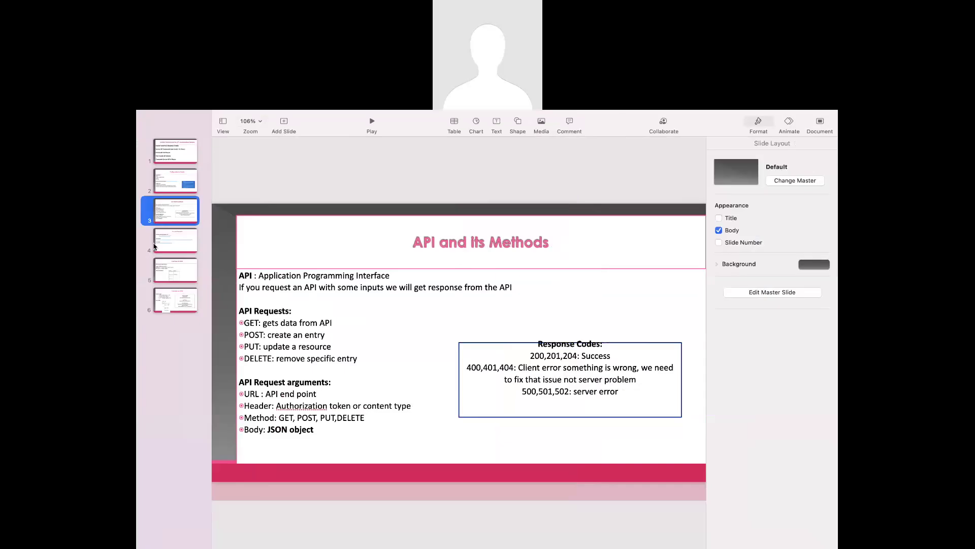
key("Up")
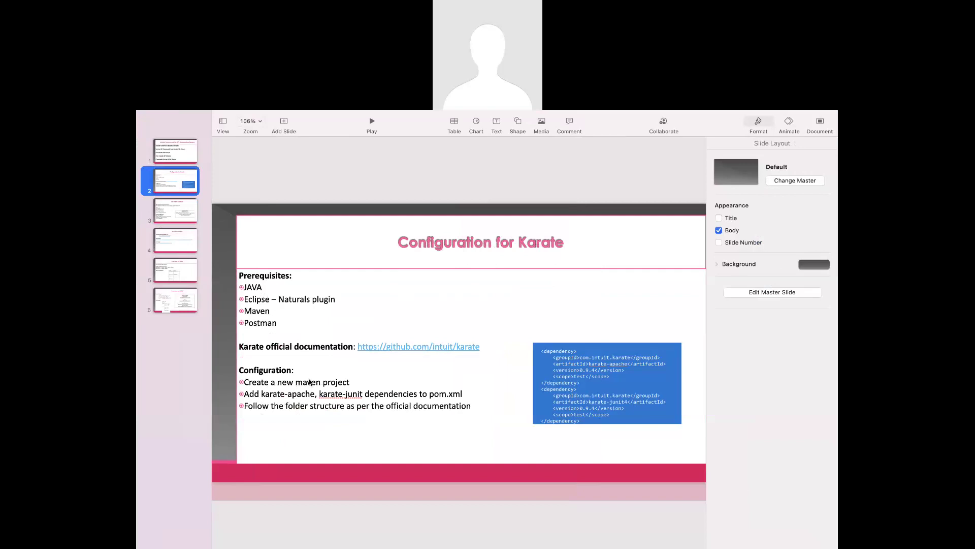
key("ctrl+Left")
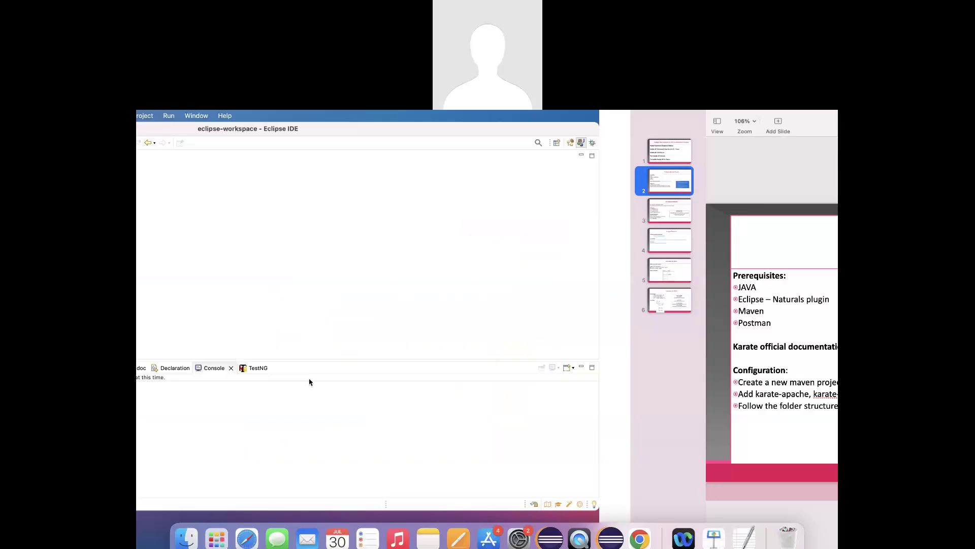
- Go through the KarateLatestCodeBase entries from the project root down to the JRE System Library
left_click(193, 266)
key("shift+Down")
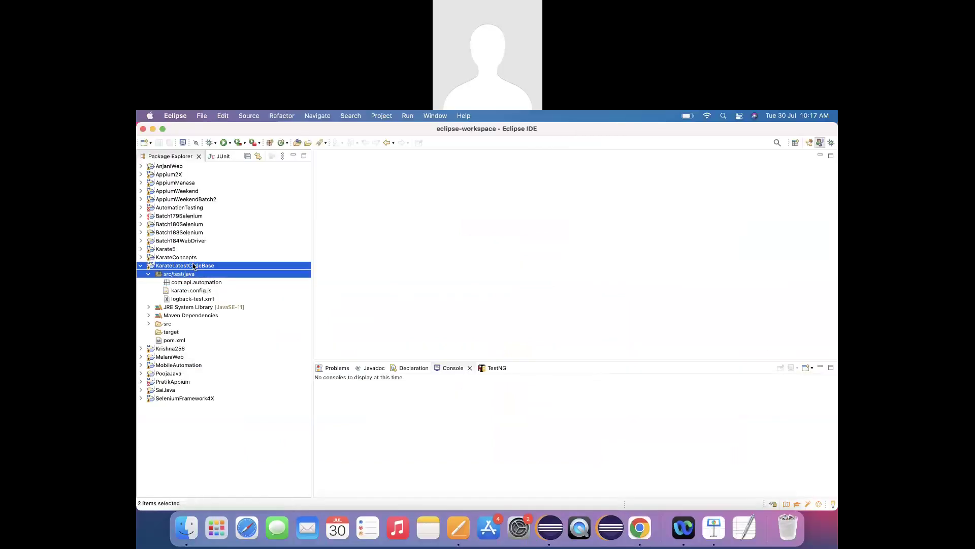
key("shift+Down")
key("shift+Down")
key("shift+Down")
key("shift+Down")
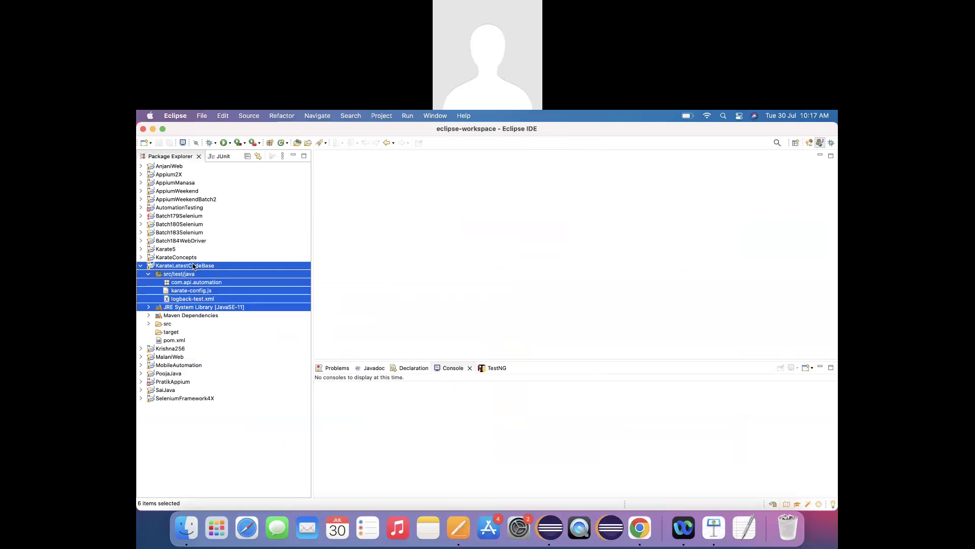
- Open pom.xml in a maximized editor and examine its properties, karate-junit5 dependency, test resources and build plugins
double_click(170, 341)
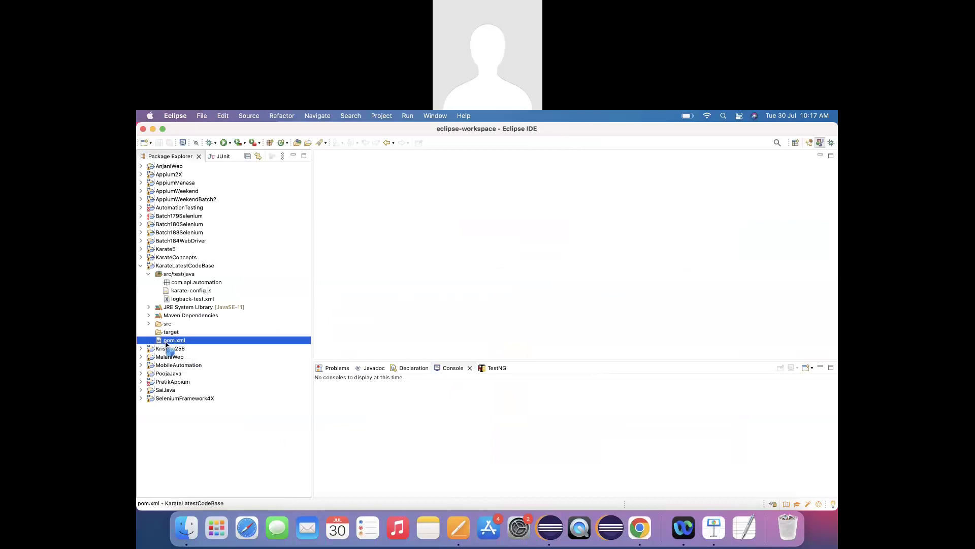
double_click(343, 157)
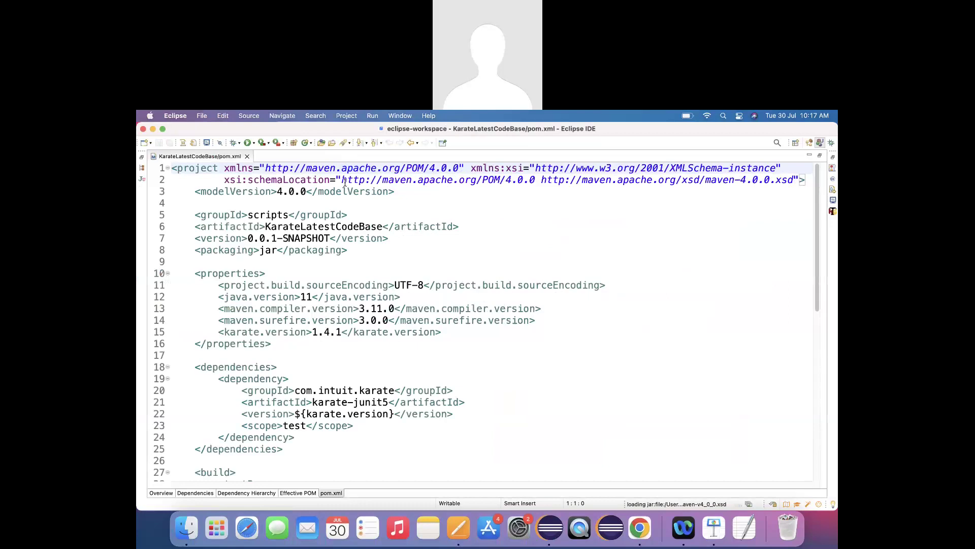
left_click(338, 473)
key("Down")
key("Down")
key("Down")
key("Down")
key("Down")
key("Down")
key("Down")
key("Down")
key("Down")
key("Down")
key("Down")
key("Down")
key("Down")
key("Down")
key("Down")
key("Down")
key("Down")
key("Down")
key("Down")
key("Down")
key("Down")
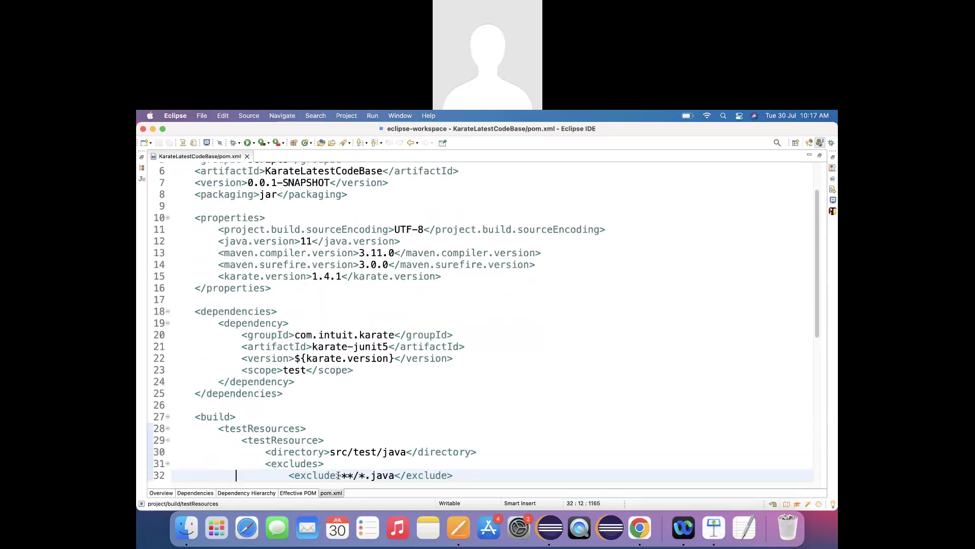
key("Down")
key("Down")
key("Down")
key("Down")
key("Down")
key("Down")
key("Down")
key("Down")
key("Down")
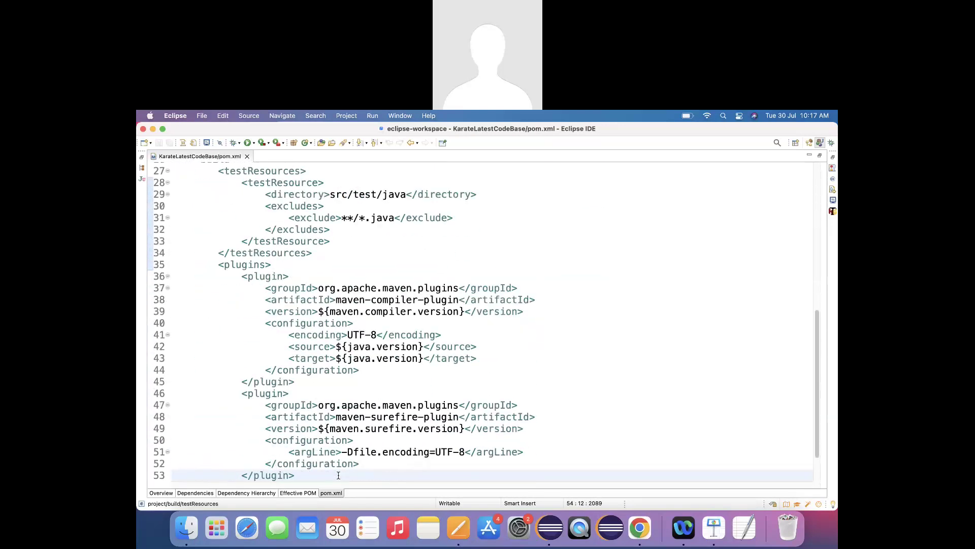